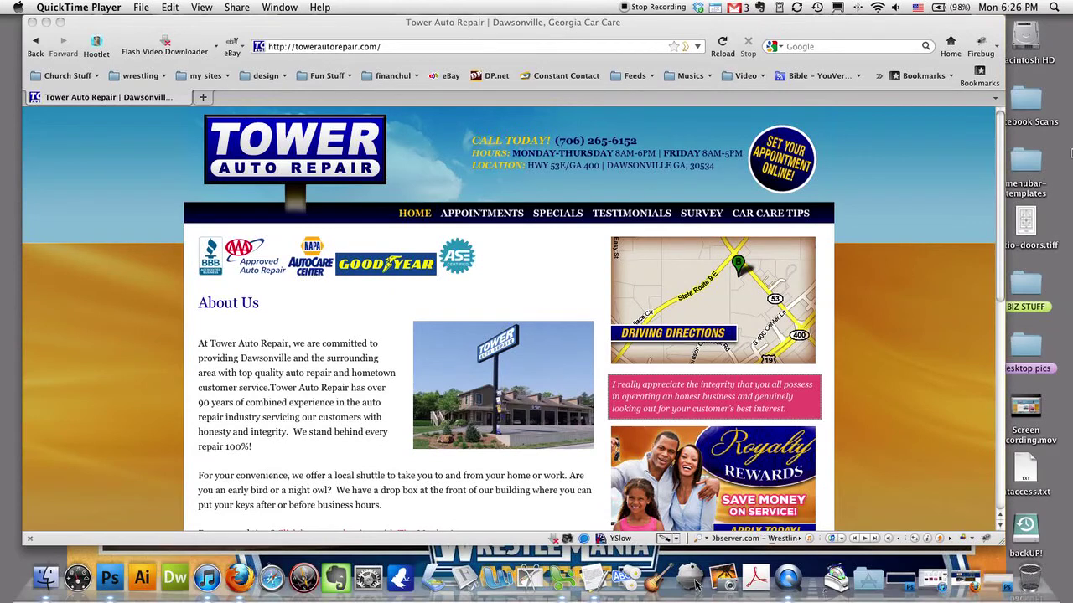
# Bring Firefox forward and scroll the Tower Auto Repair home page to its footer.
pyautogui.moveTo(873, 25); pyautogui.dragTo(884, 25)
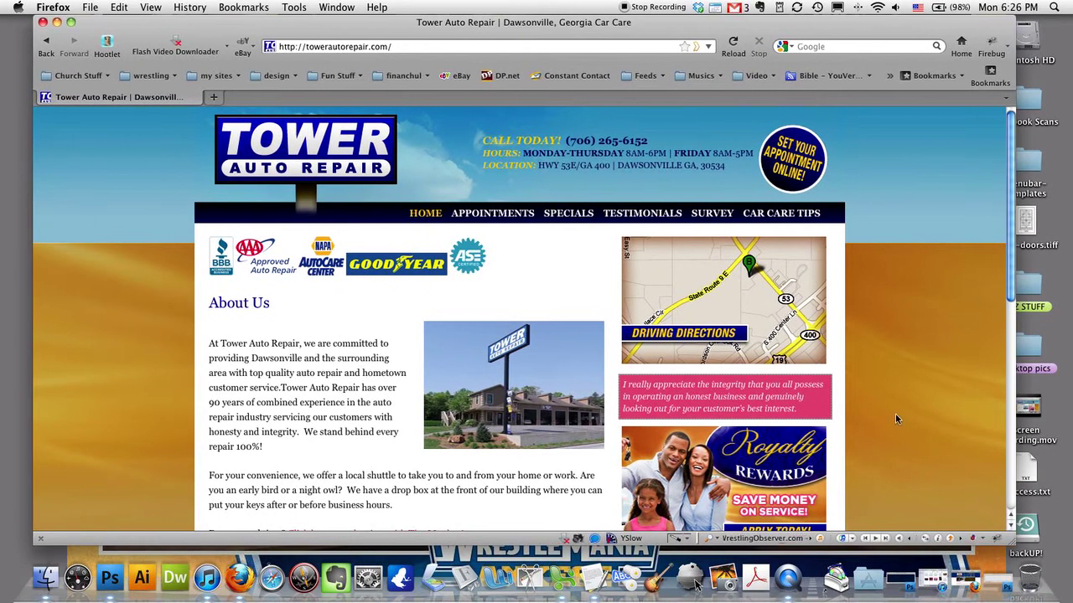
pyautogui.scroll(-5, 897, 404)
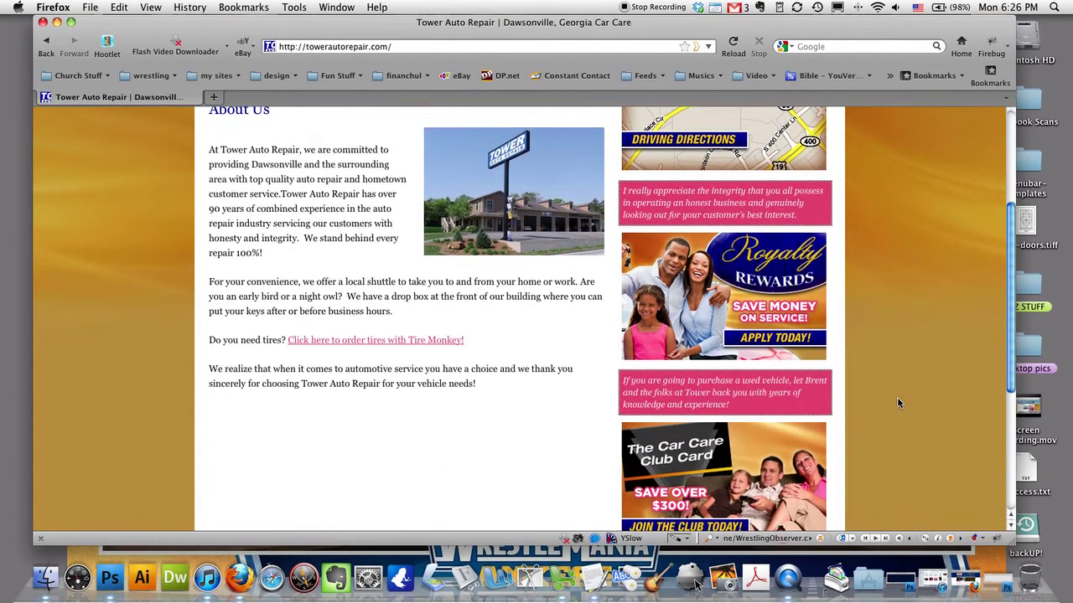
pyautogui.scroll(-6, 897, 403)
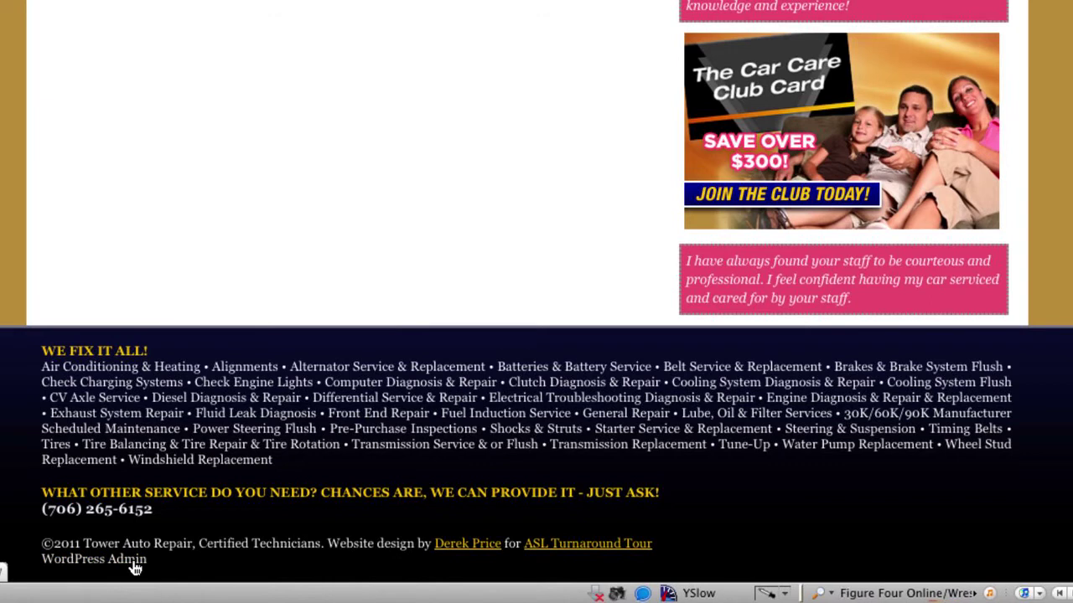
# Log in to WordPress Admin with the pre-filled username and Remember Me checked.
pyautogui.click(134, 568)
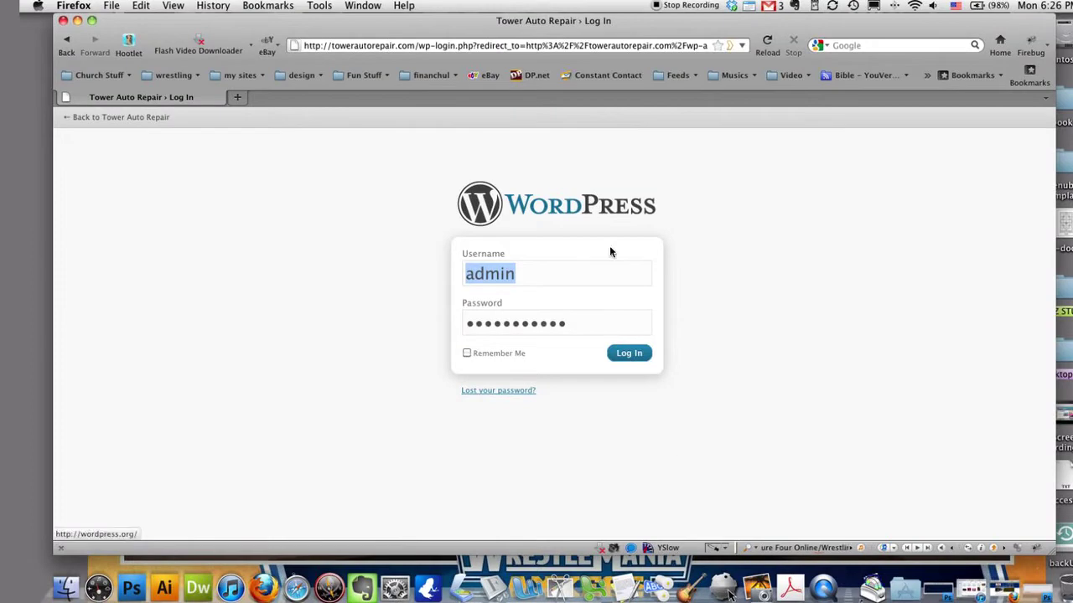
pyautogui.click(585, 232)
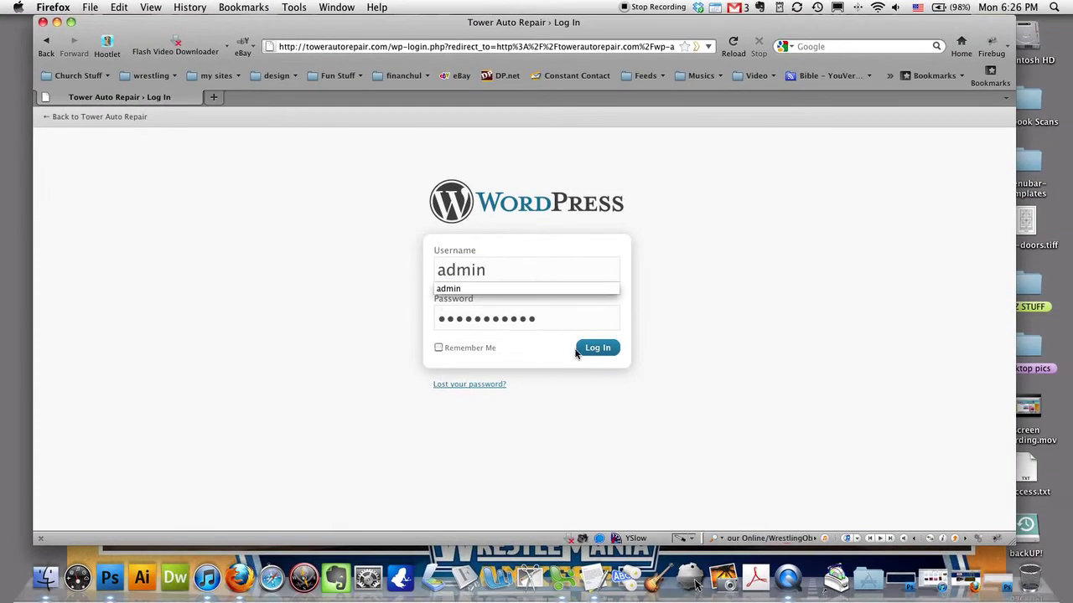
pyautogui.click(486, 348)
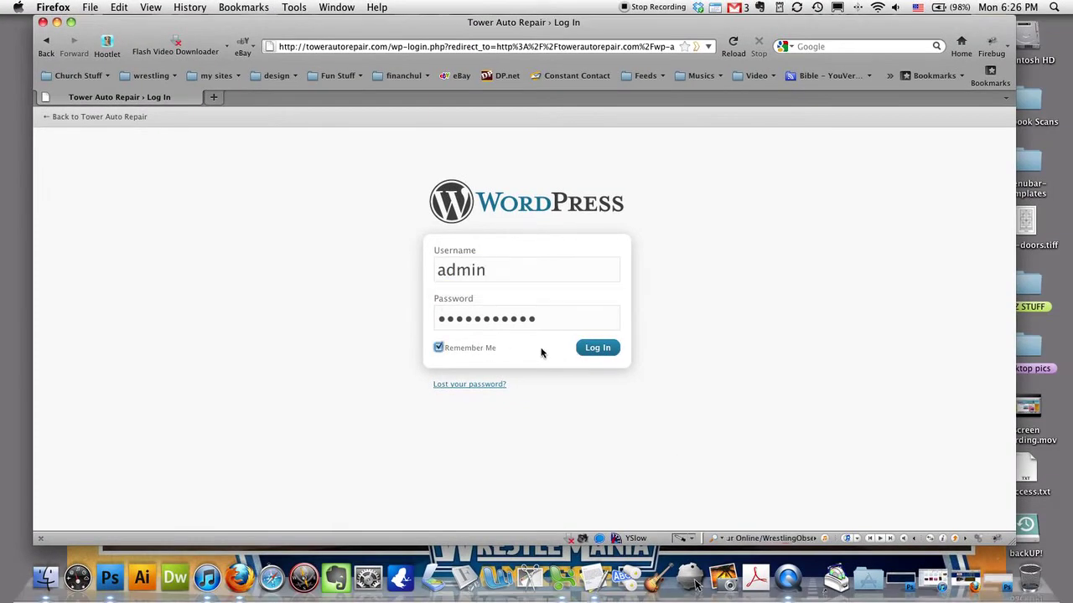
pyautogui.click(595, 349)
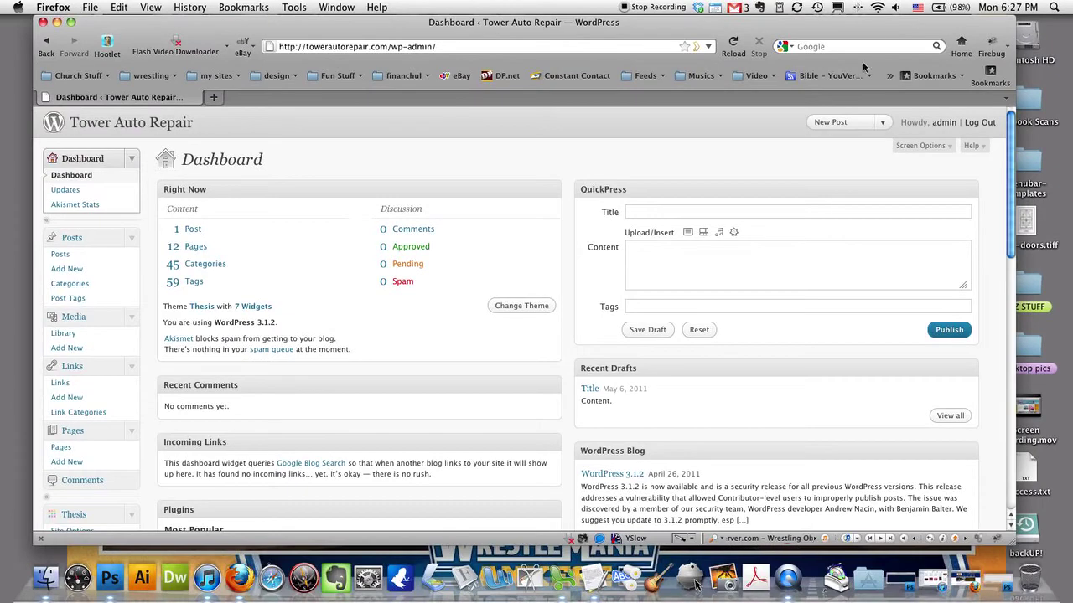
# Go to the Pages list and open Online Exclusive Specials for editing.
pyautogui.scroll(-5, 180, 431)
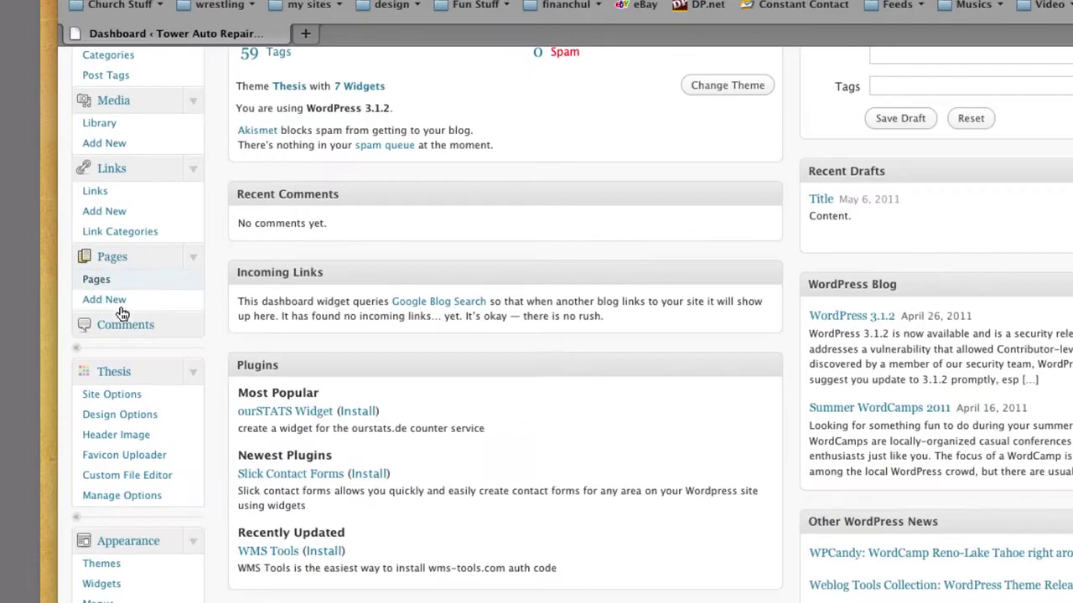
pyautogui.click(122, 290)
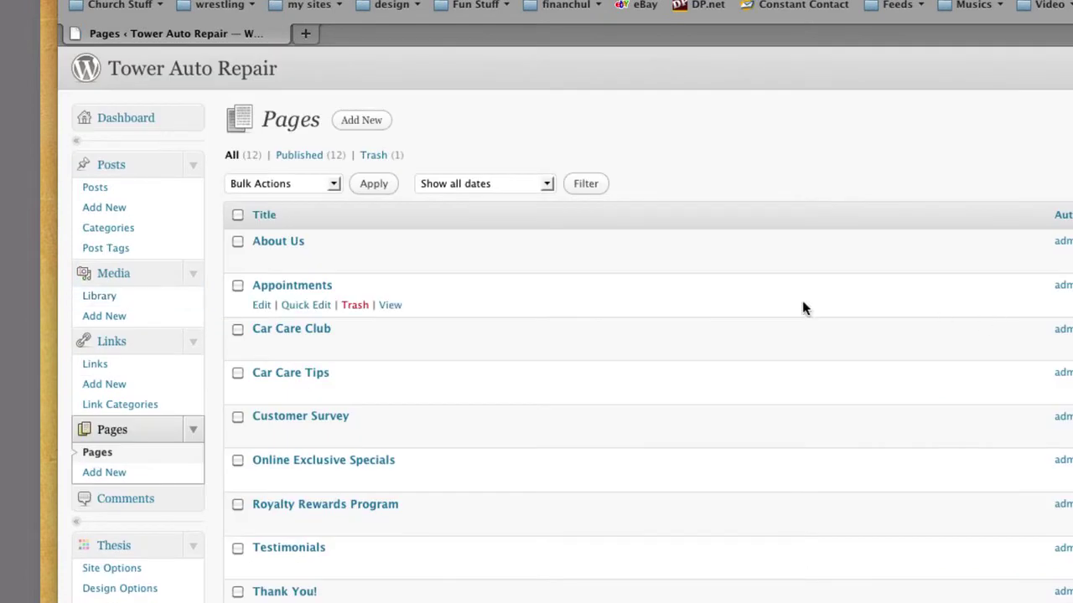
pyautogui.scroll(-3, 544, 328)
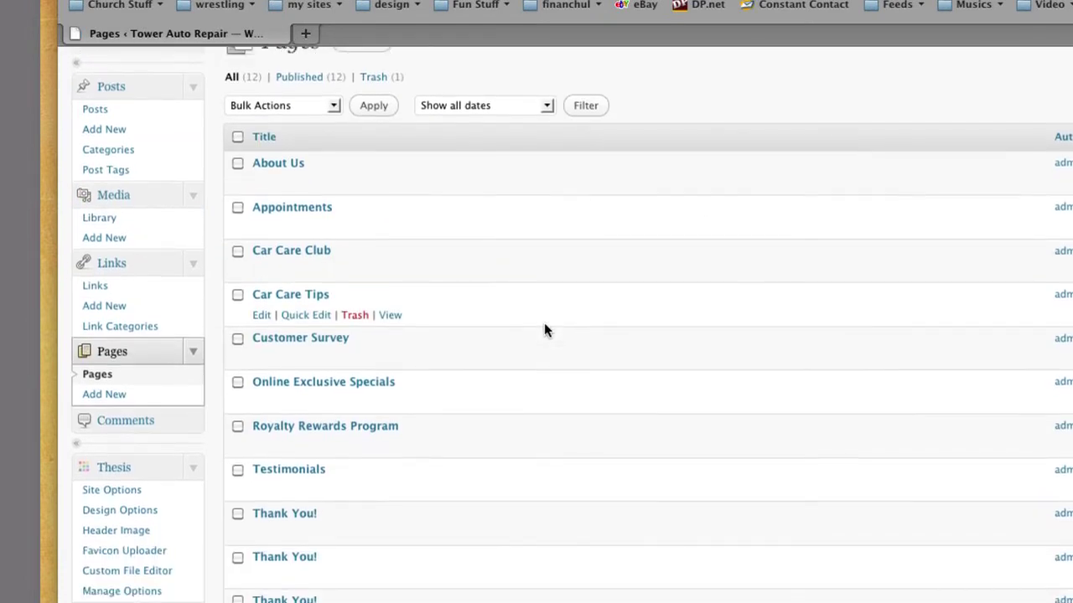
pyautogui.scroll(-2, 544, 327)
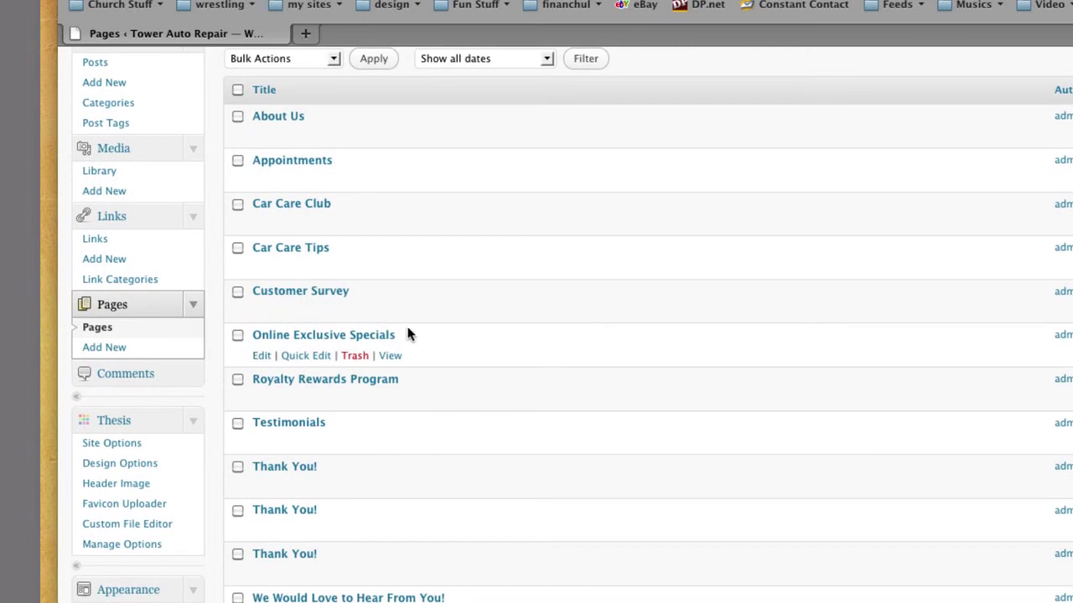
pyautogui.click(260, 357)
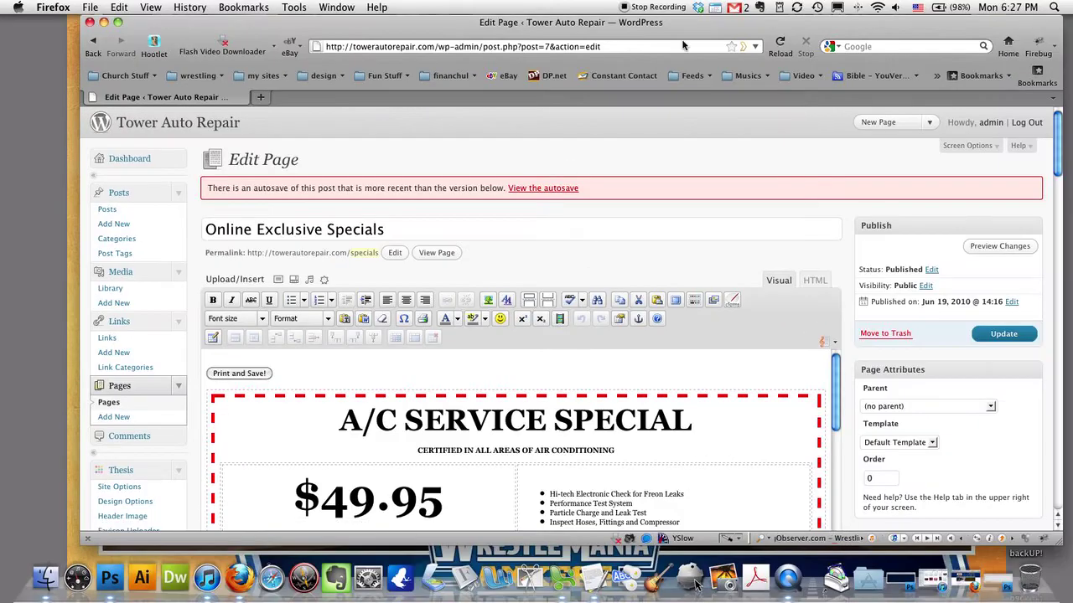
# Shift the browser window left and scroll the editor to the A/C Service Special expiry line.
pyautogui.moveTo(682, 41); pyautogui.dragTo(641, 36)
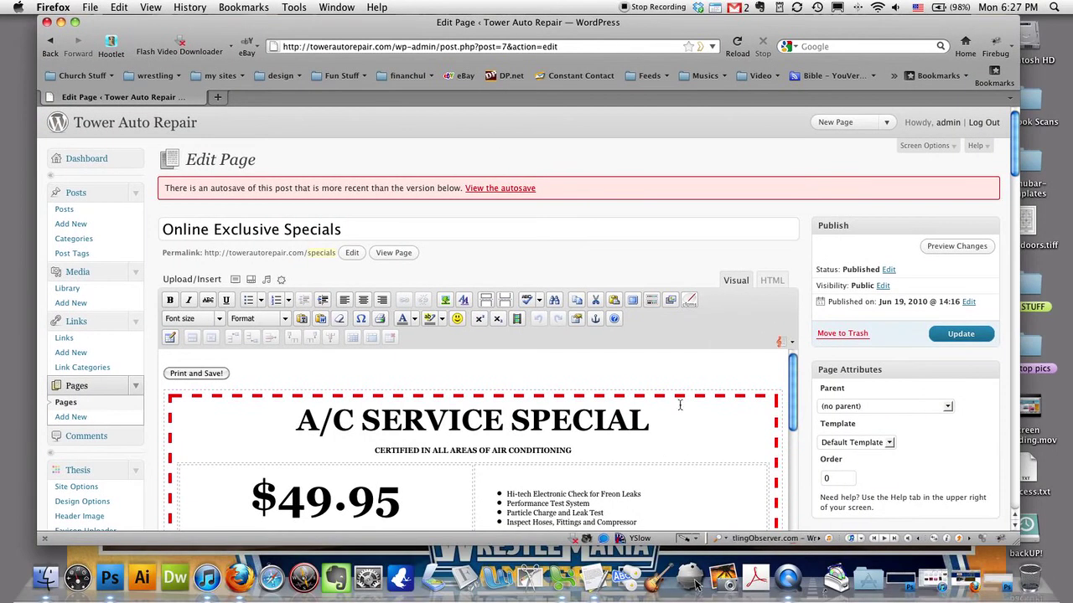
pyautogui.scroll(-2, 720, 330)
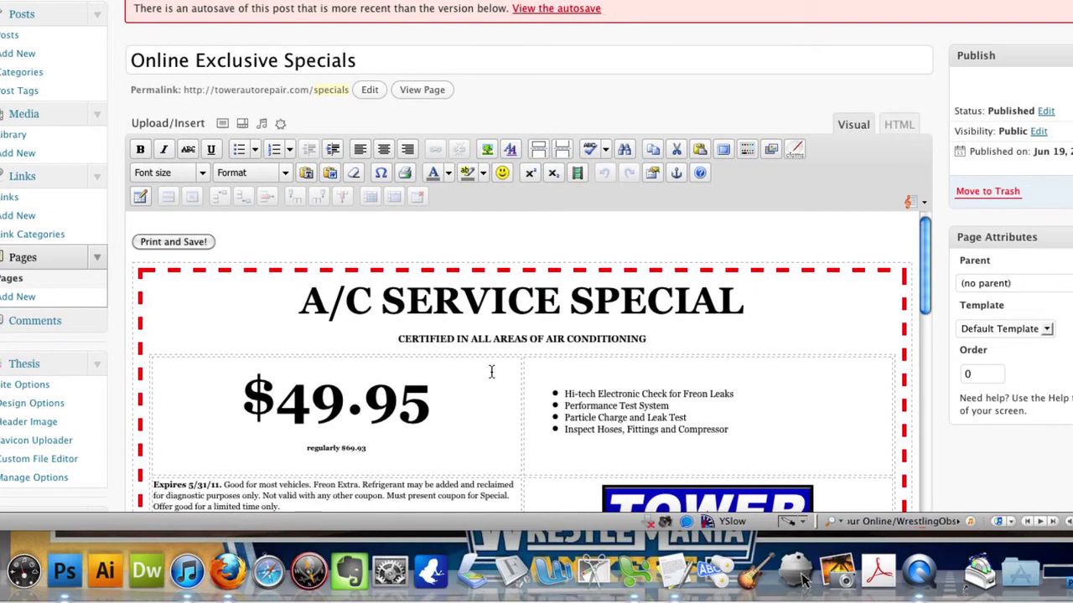
pyautogui.scroll(-3, 491, 371)
pyautogui.scroll(-6, 492, 363)
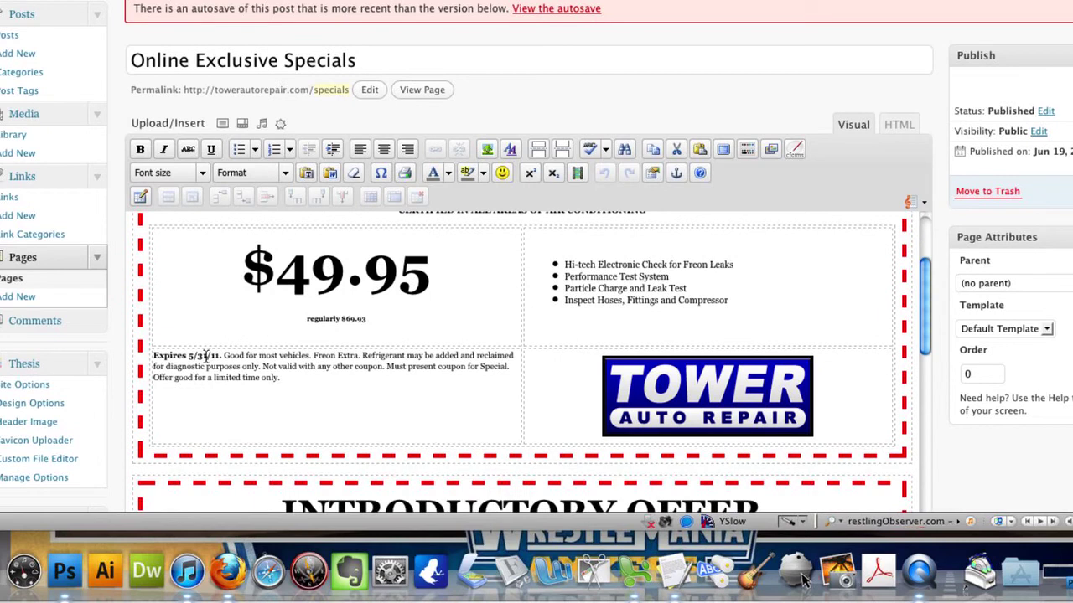
# Change the A/C Service Special expiry date from 5/31/11 to 6/31/11.
pyautogui.click(256, 376)
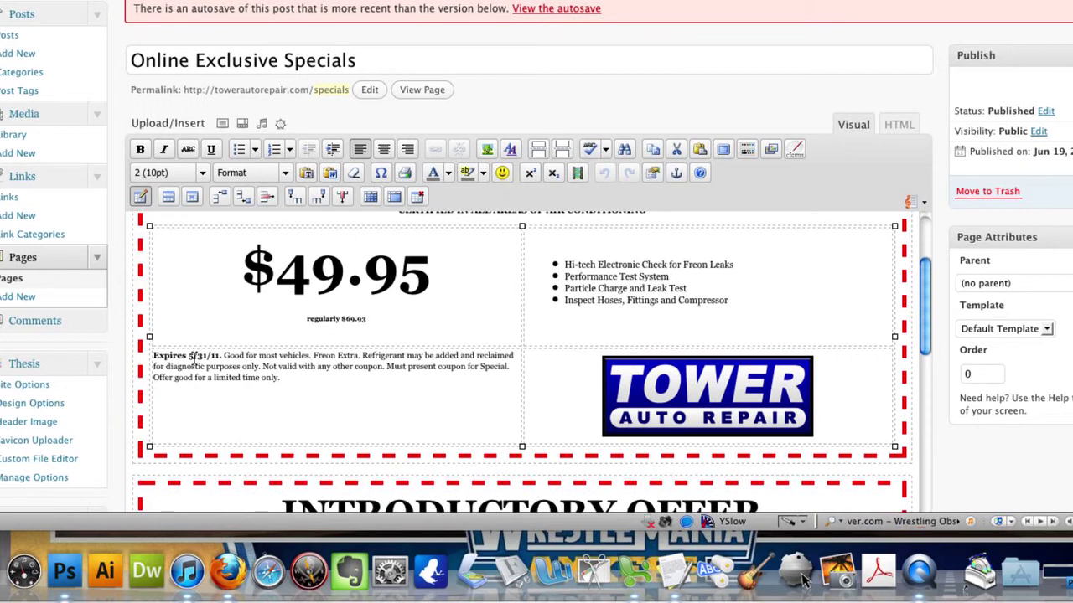
pyautogui.click(412, 486)
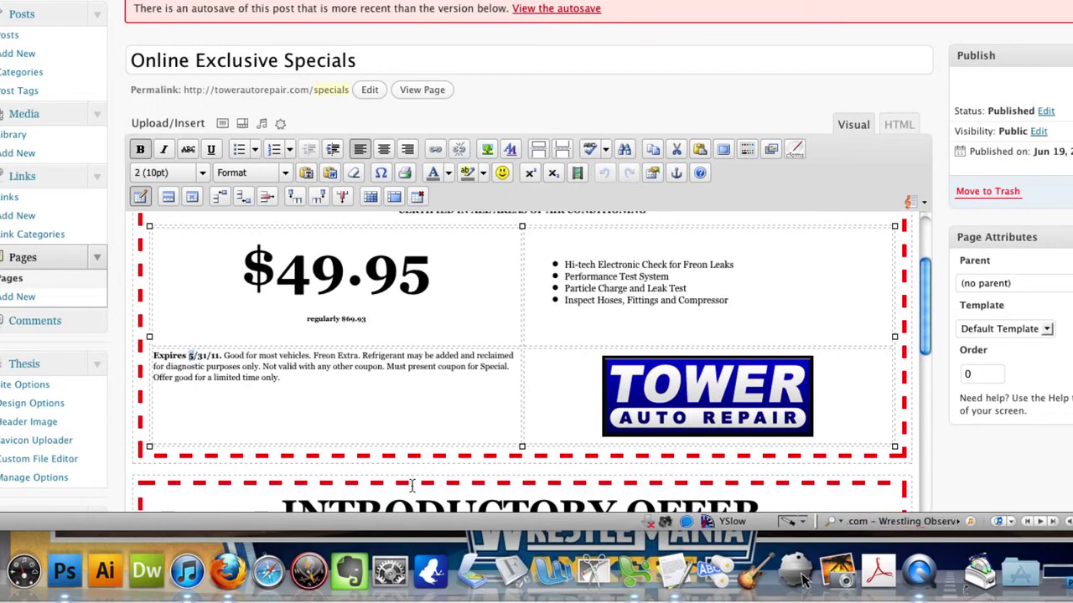
pyautogui.write('6')
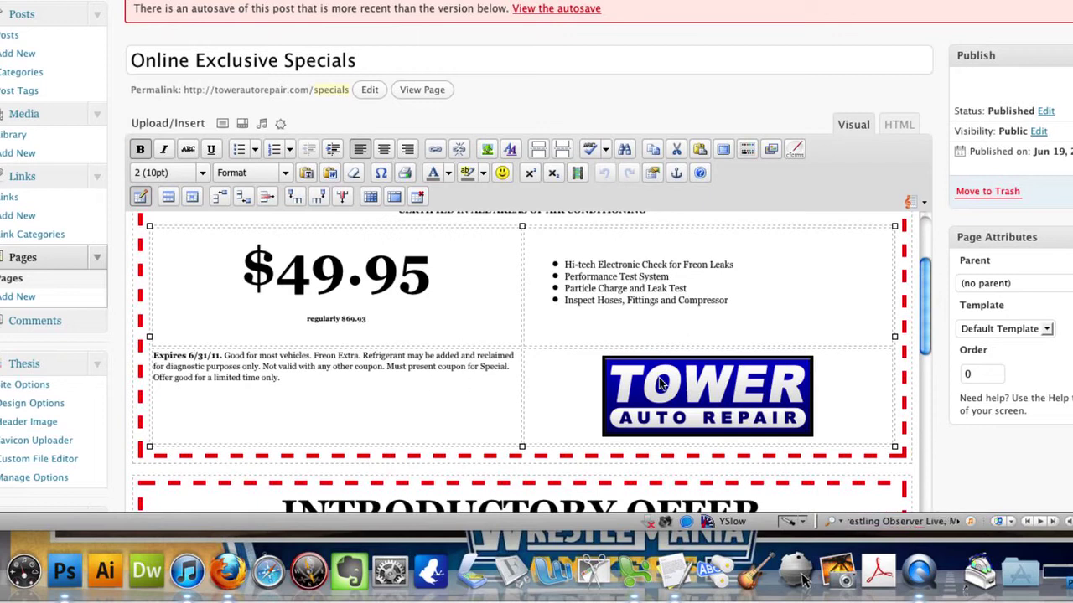
pyautogui.scroll(1, 742, 331)
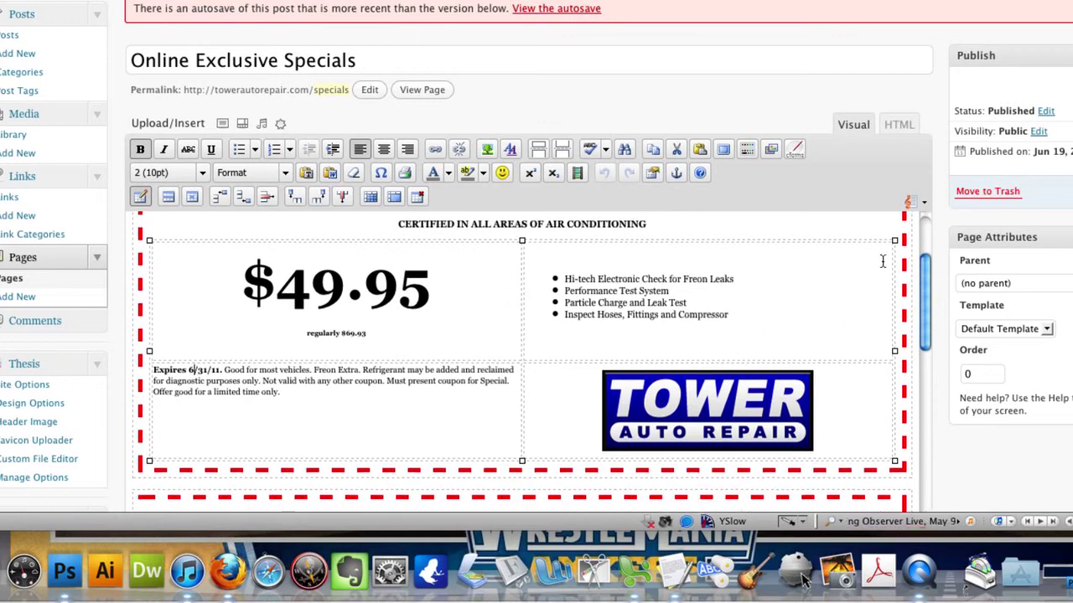
pyautogui.scroll(-1, 861, 289)
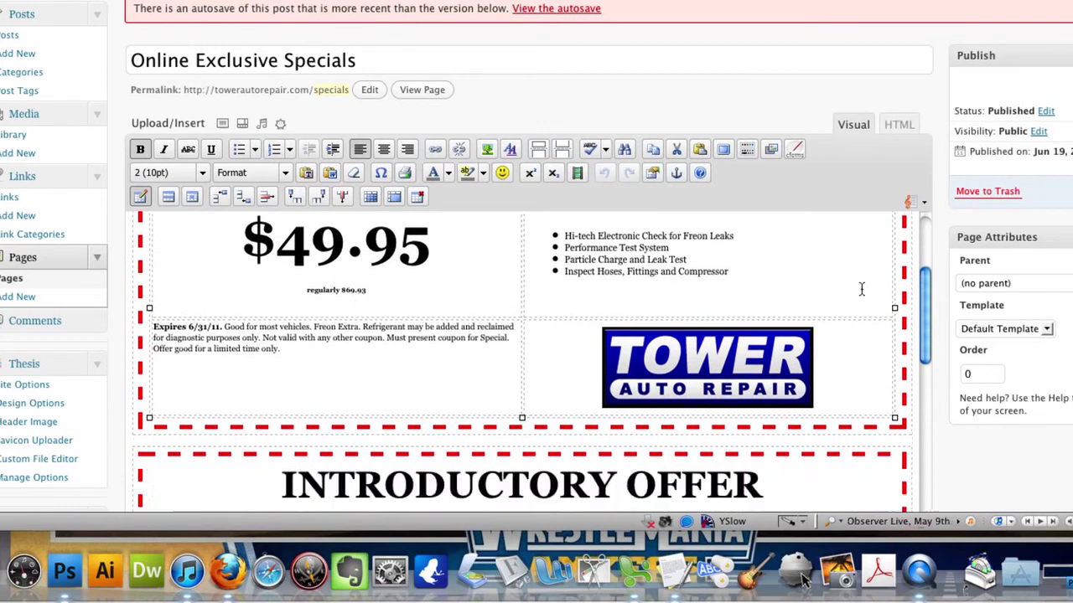
pyautogui.scroll(1, 861, 289)
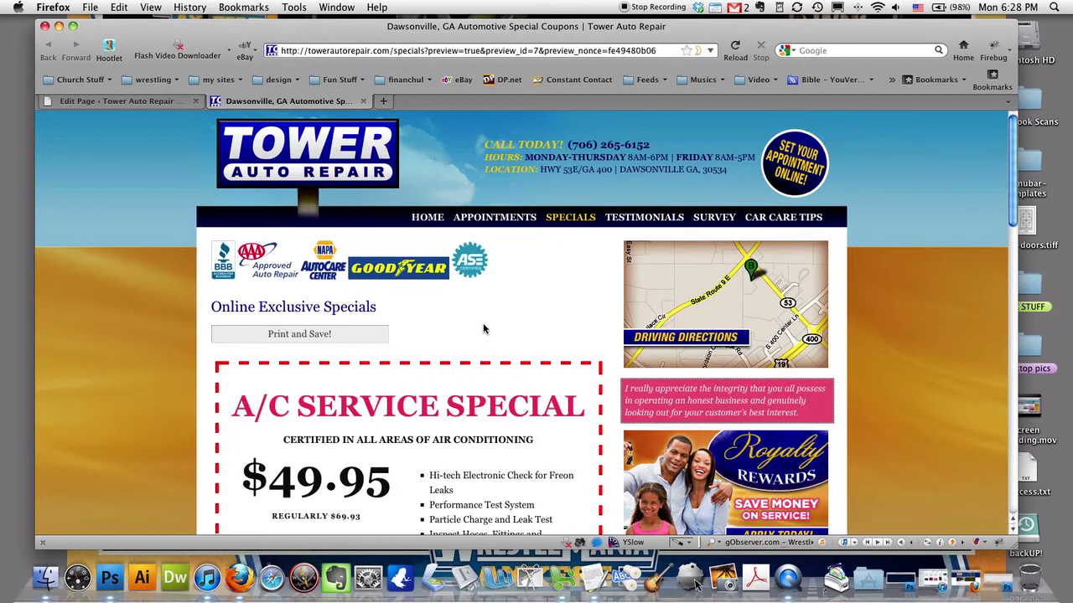
# Scroll the preview down to the coupon to confirm it shows Expires 6/31/11.
pyautogui.scroll(-2, 483, 325)
pyautogui.scroll(-4, 484, 325)
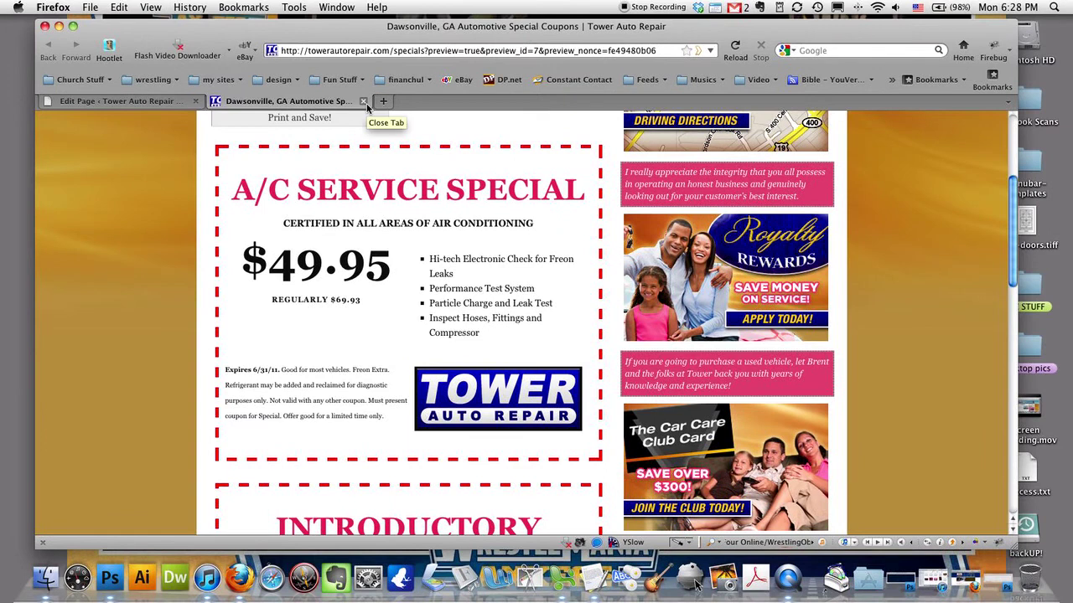
# Close the preview and revert the coupon expiry back to 5/31/11.
pyautogui.click(364, 104)
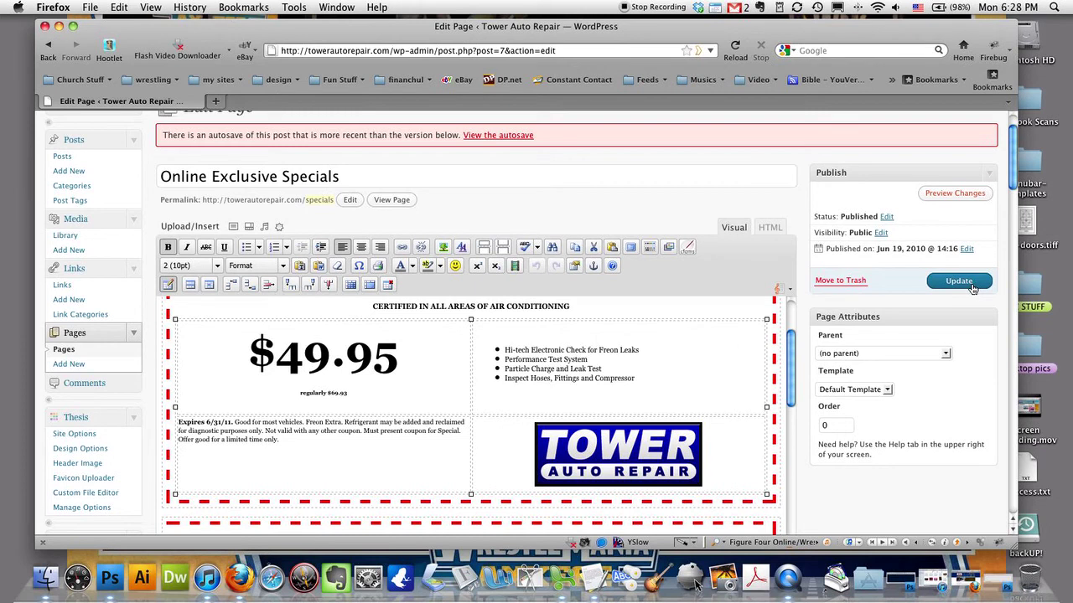
pyautogui.scroll(-1, 245, 459)
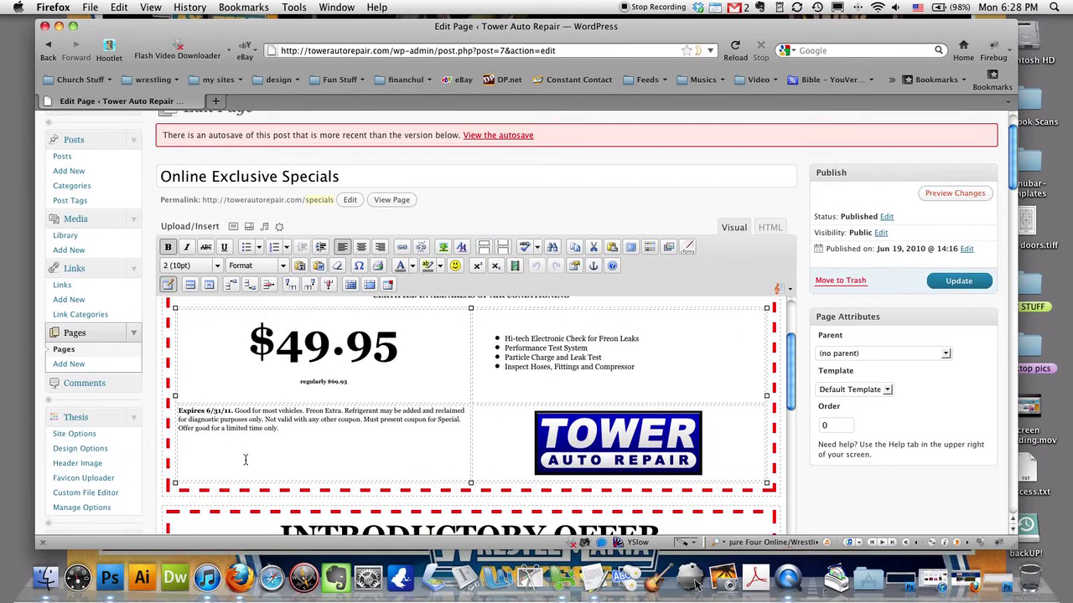
pyautogui.click(211, 411)
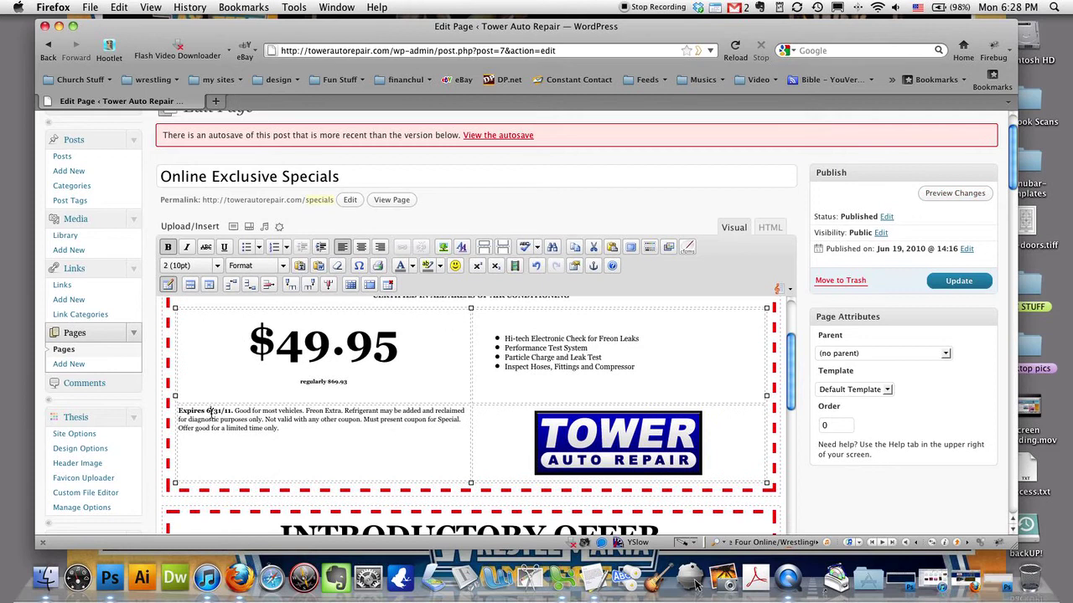
pyautogui.press('BackSpace')
pyautogui.write('5')
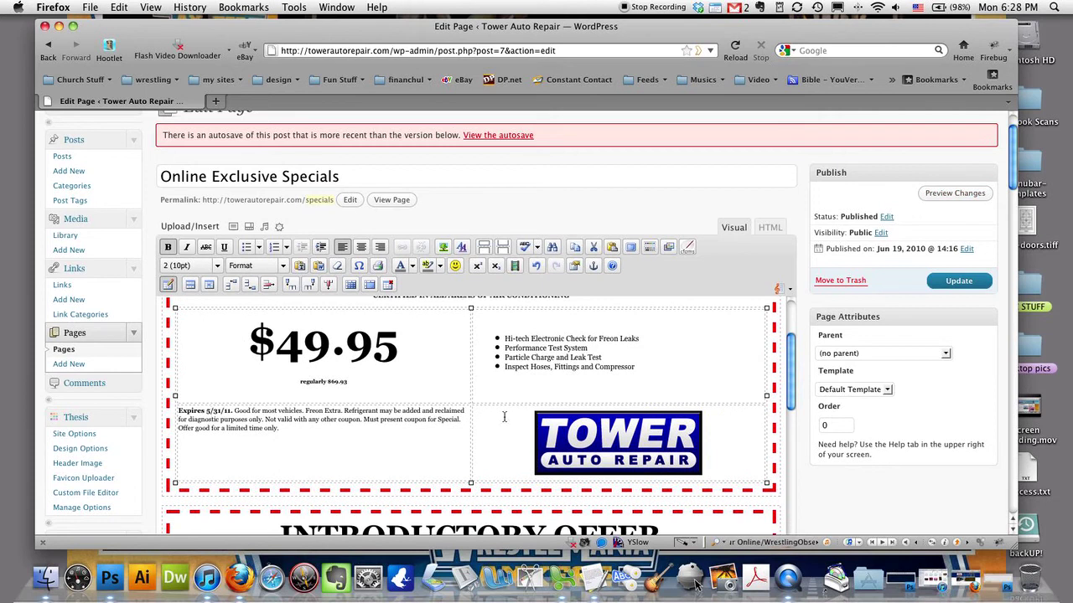
# Add an empty line above Print and Save! and open the Add an Image dialog.
pyautogui.scroll(5, 653, 383)
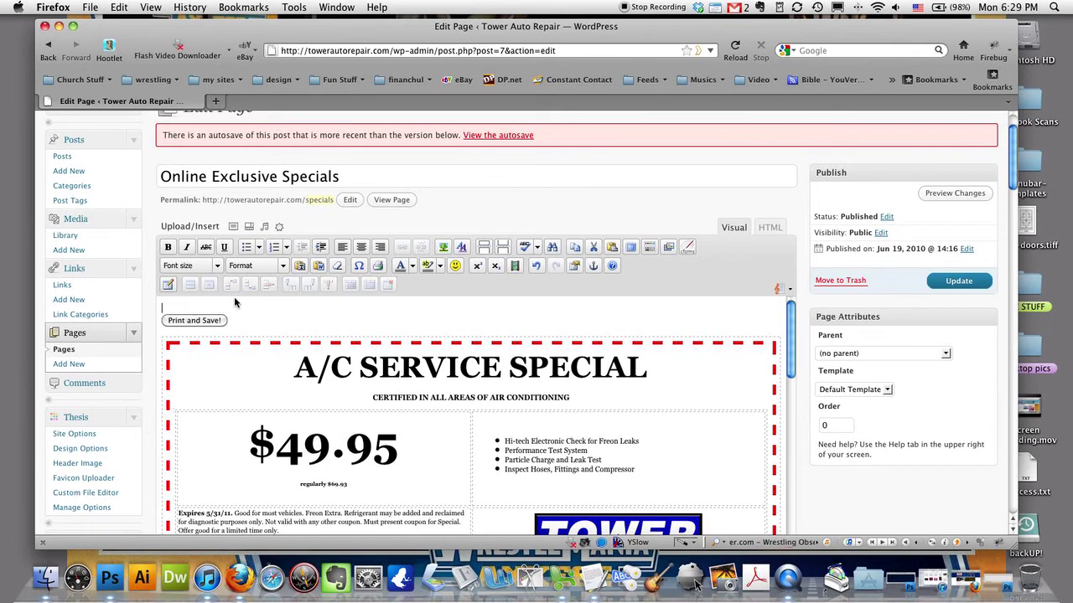
pyautogui.press('Return')
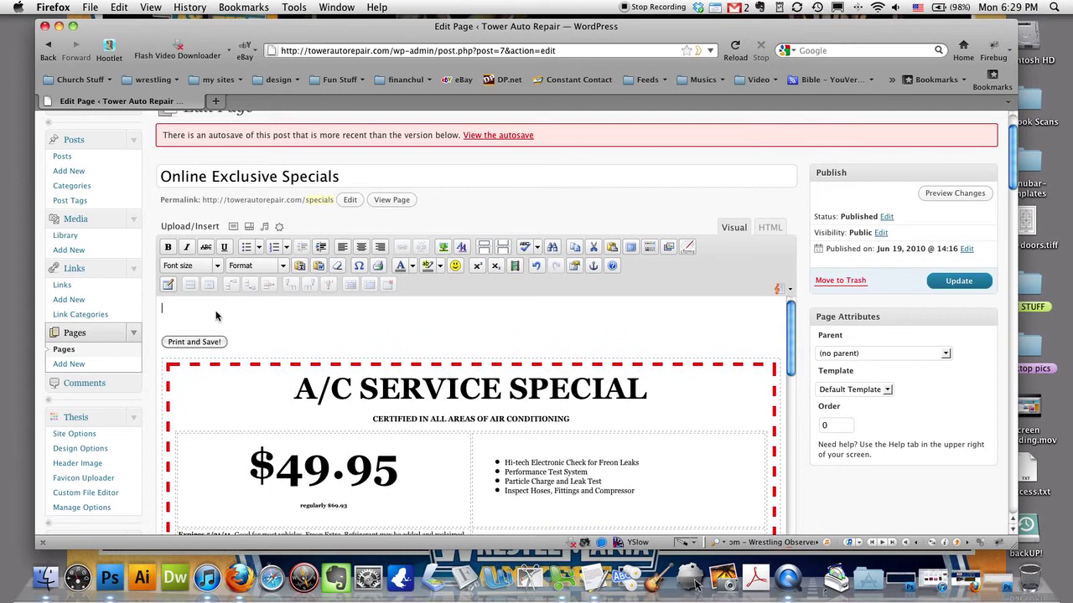
pyautogui.click(235, 228)
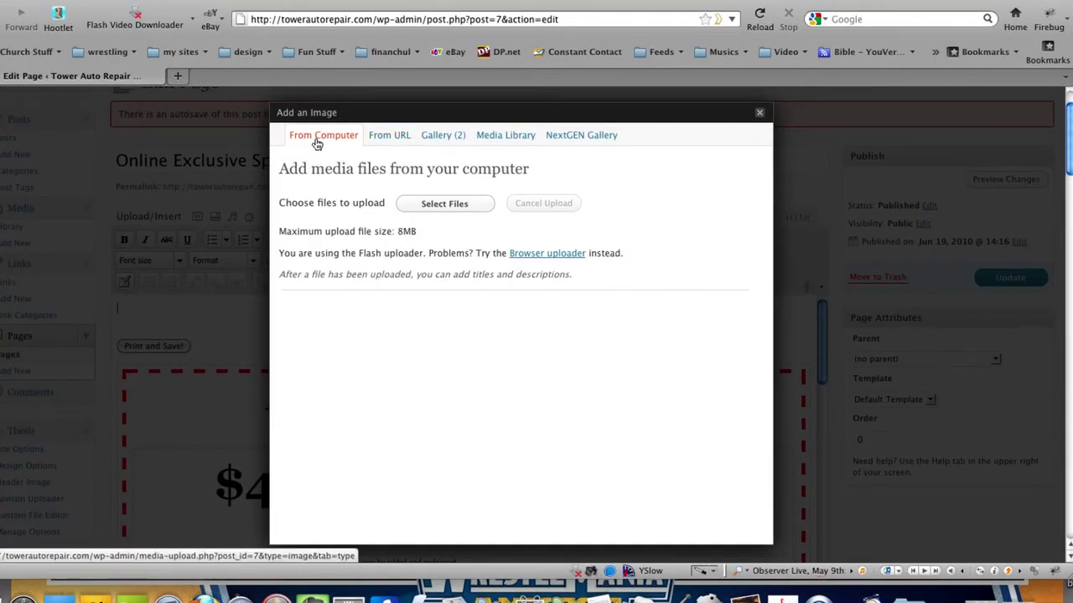
# Upload featurebox_1.jpg from the images folder.
pyautogui.click(446, 205)
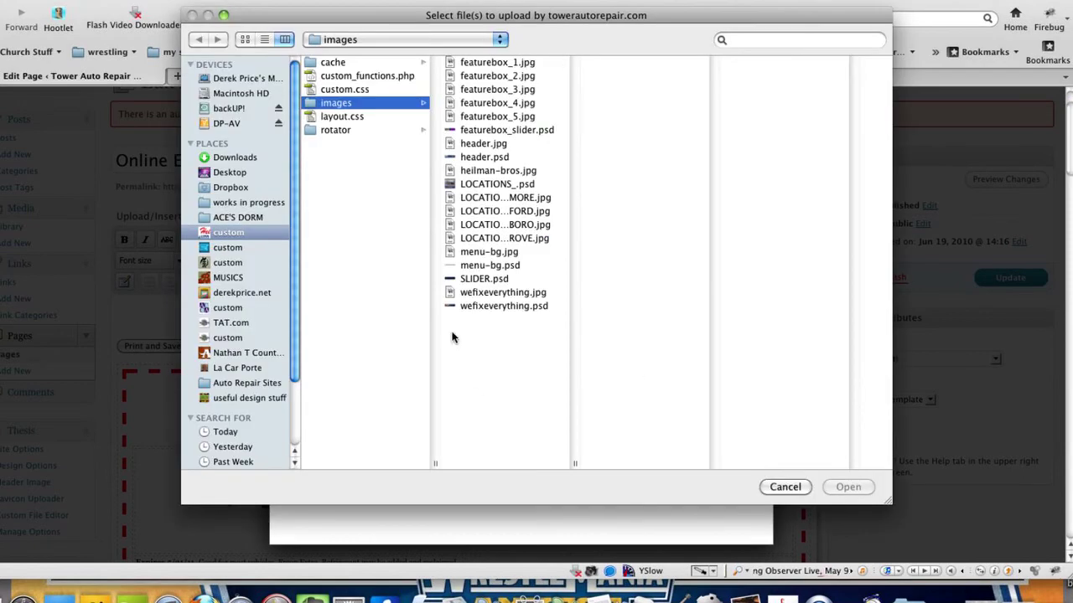
pyautogui.click(520, 65)
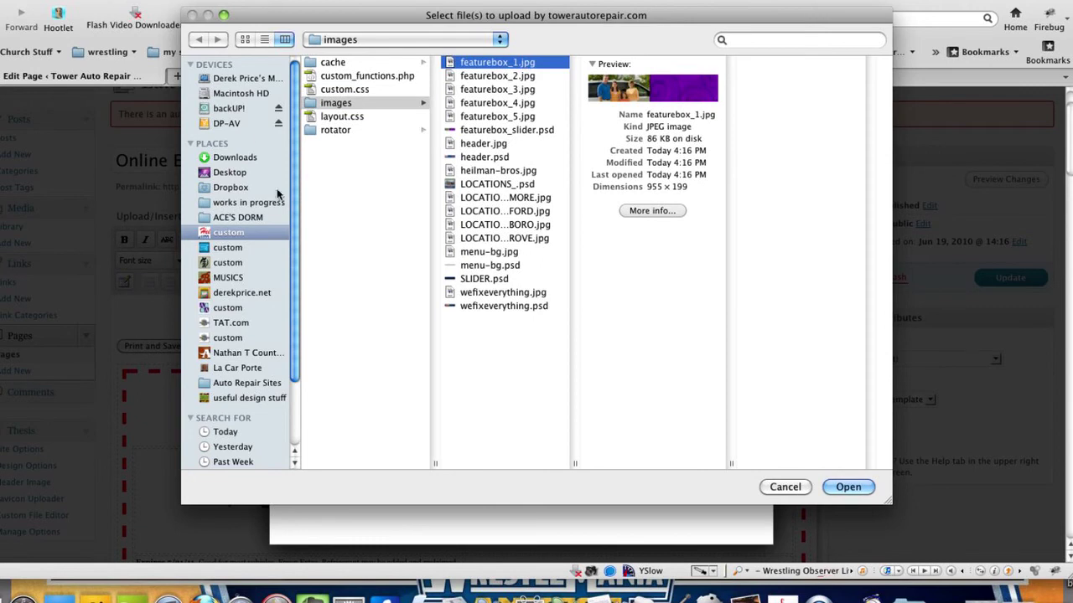
pyautogui.click(863, 486)
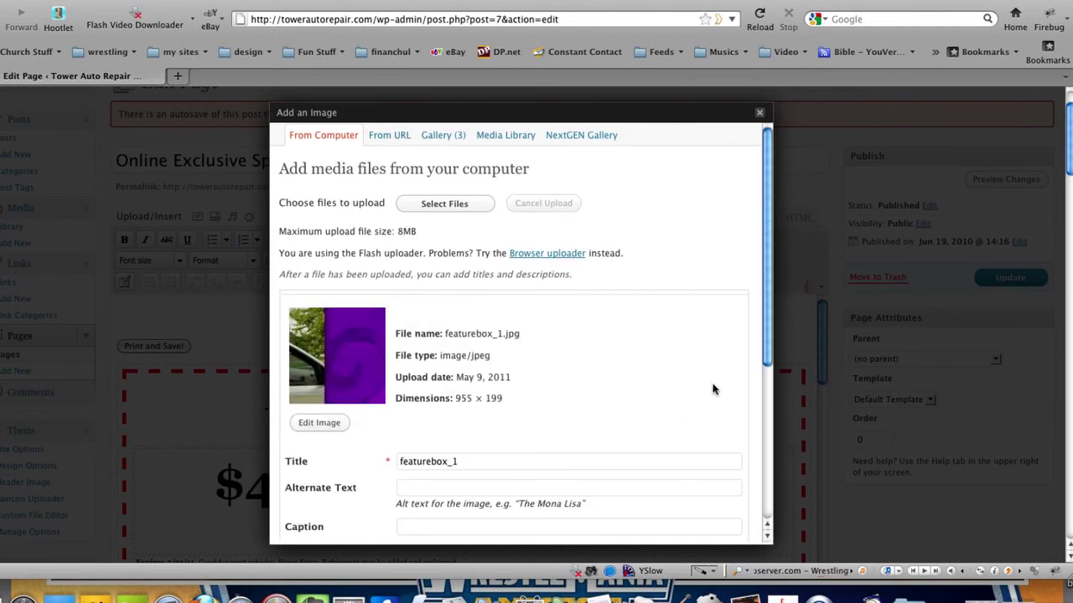
# Keep title featurebox_1, Right alignment and Full Size, and insert the image into the page.
pyautogui.scroll(-5, 532, 460)
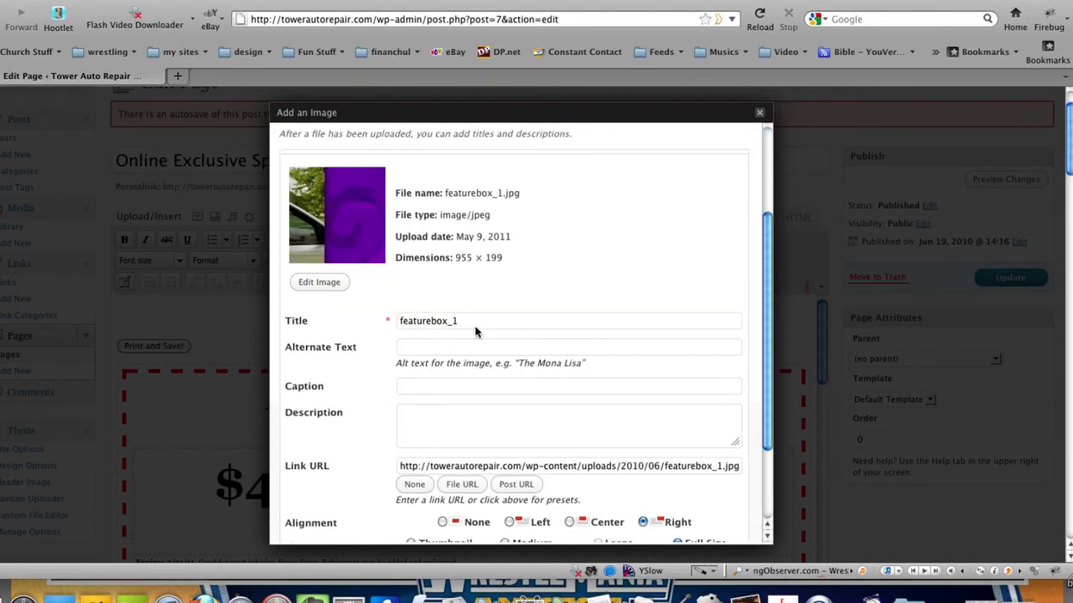
pyautogui.doubleClick(478, 326)
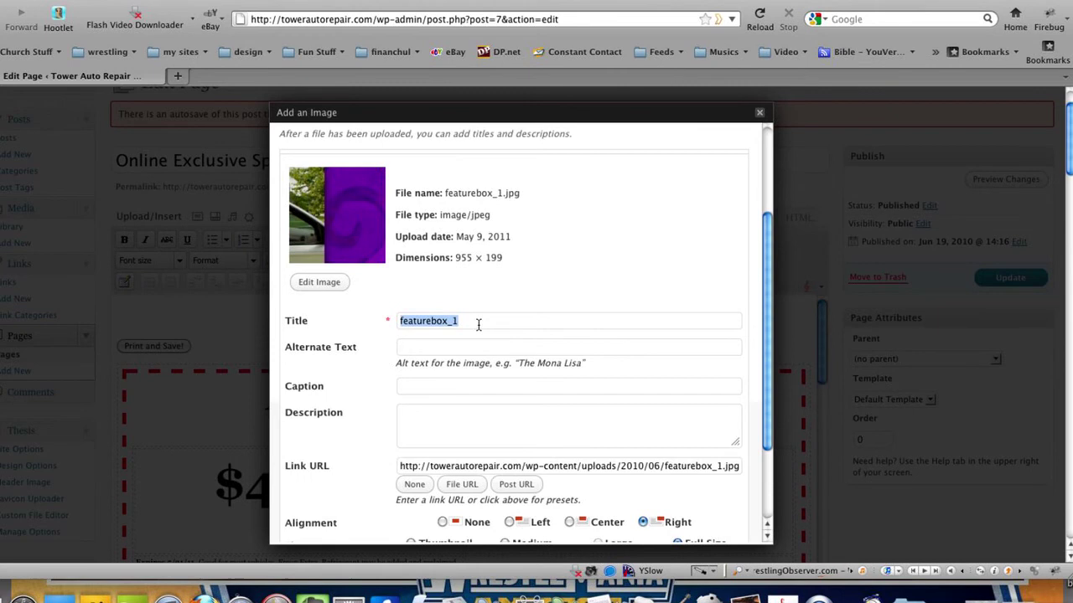
pyautogui.scroll(1, 539, 407)
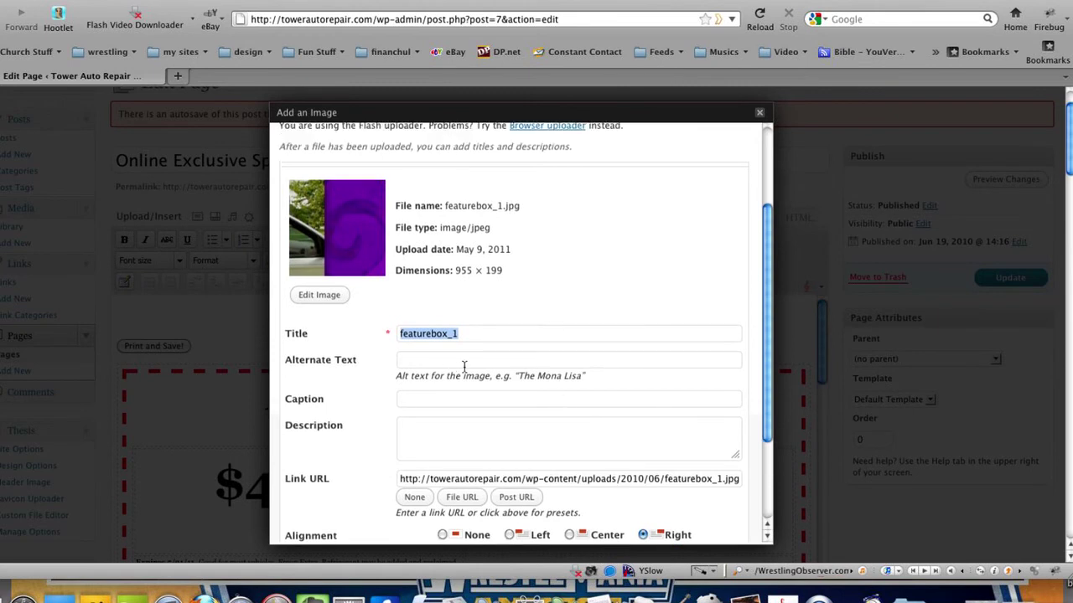
pyautogui.click(458, 363)
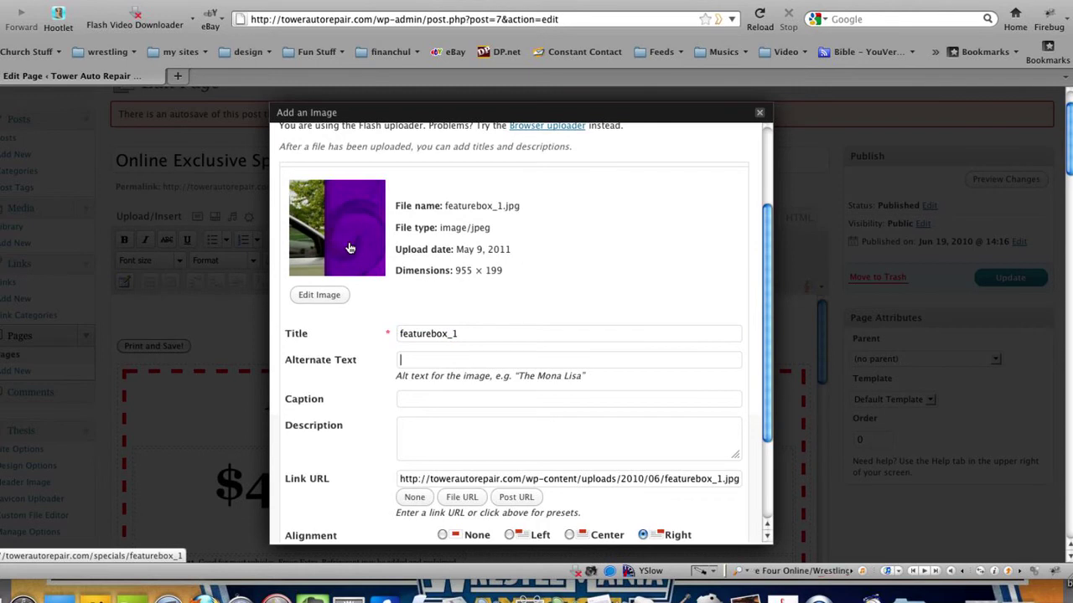
pyautogui.scroll(-3, 540, 323)
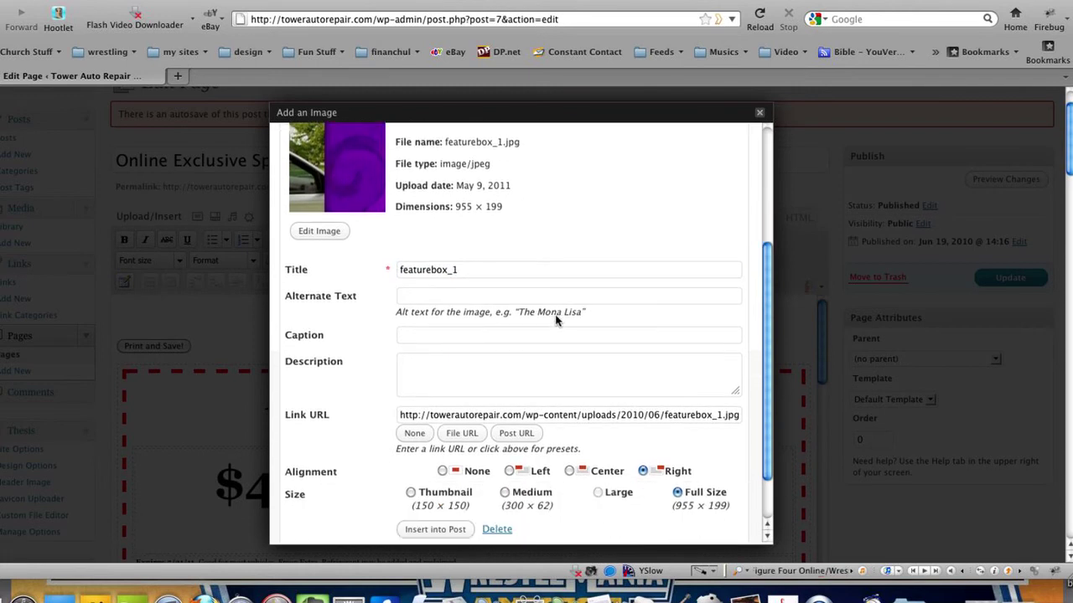
pyautogui.scroll(-2, 708, 341)
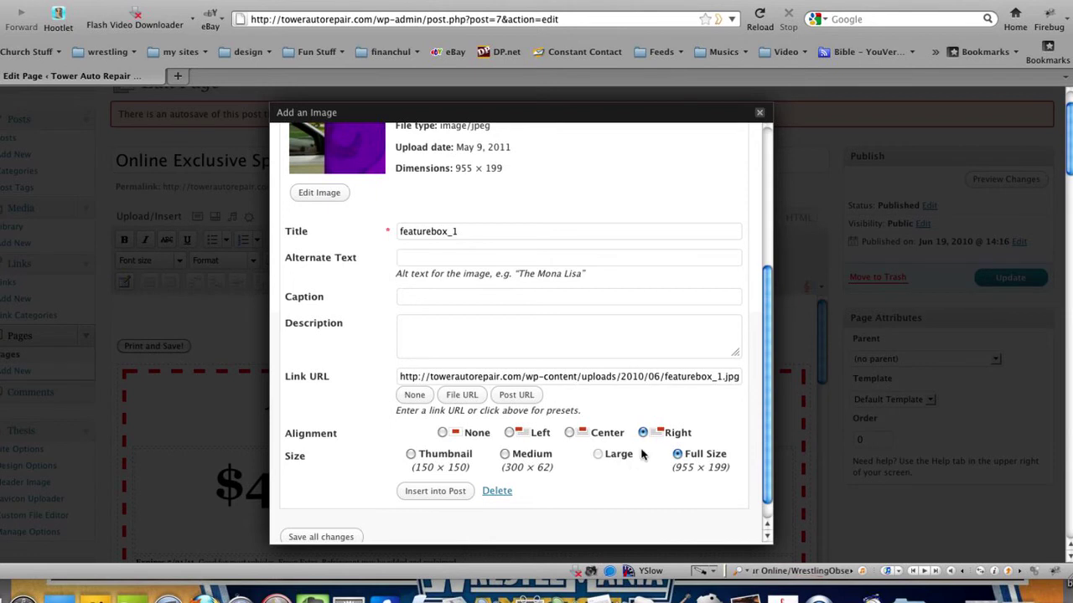
pyautogui.scroll(-1, 653, 444)
pyautogui.scroll(-1, 653, 444)
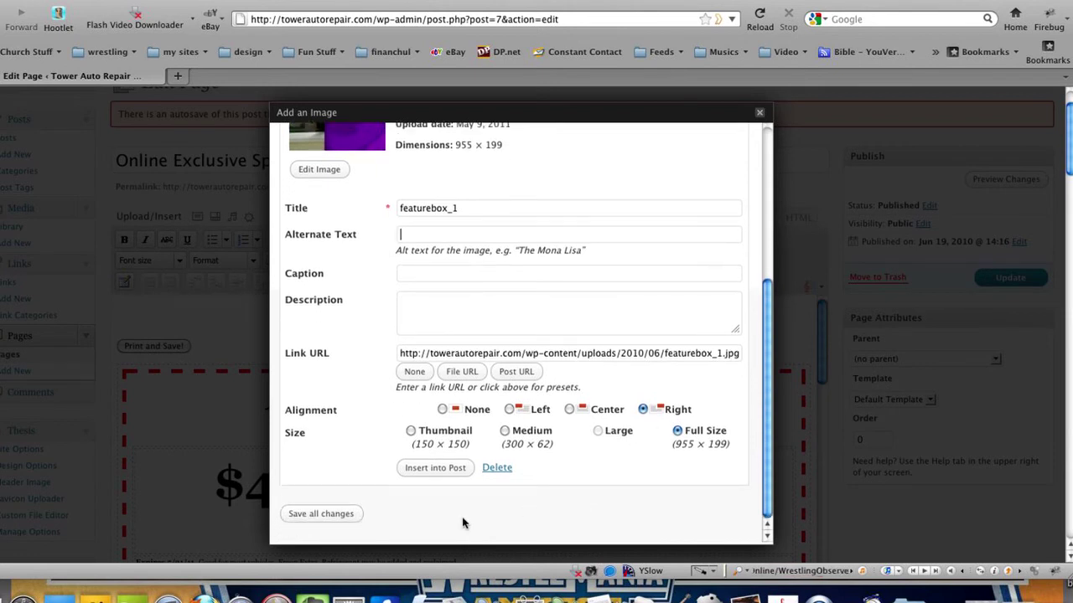
pyautogui.click(435, 468)
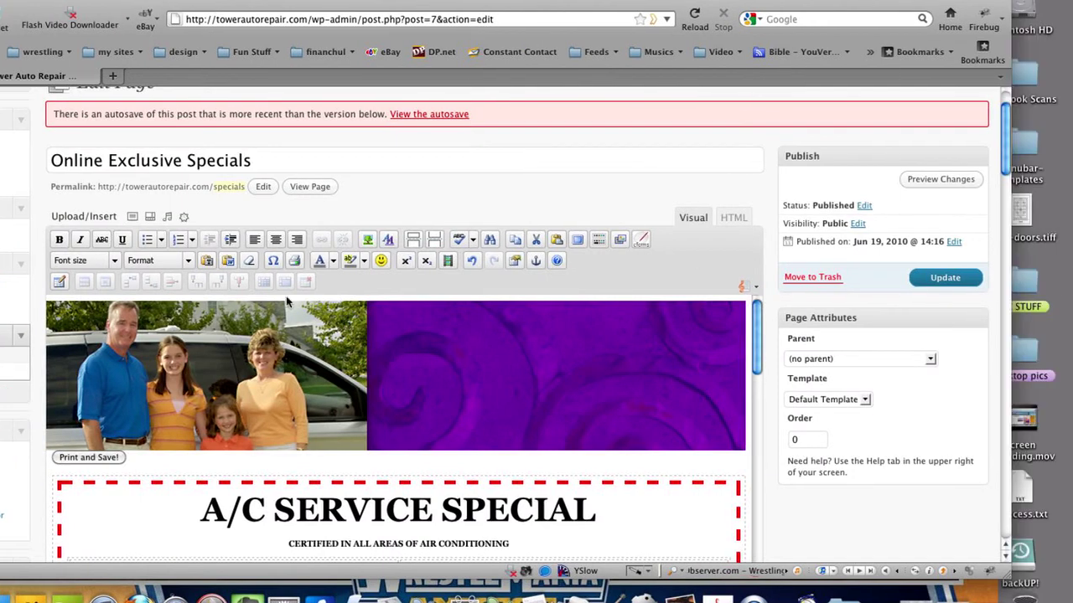
# Select the featurebox_1 banner in the editor and open its Edit Image settings.
pyautogui.click(619, 384)
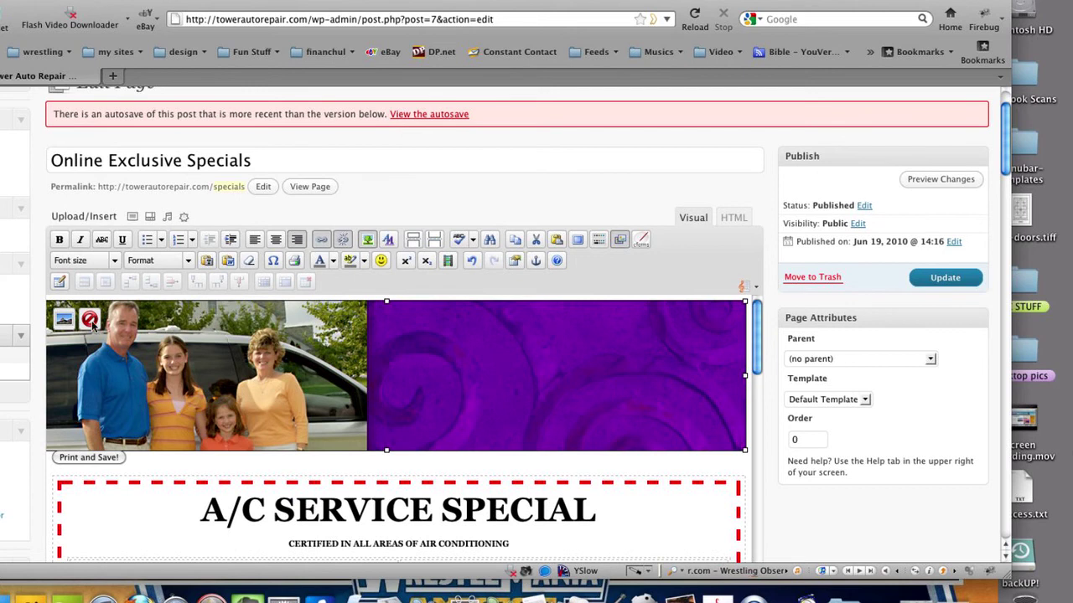
pyautogui.click(63, 320)
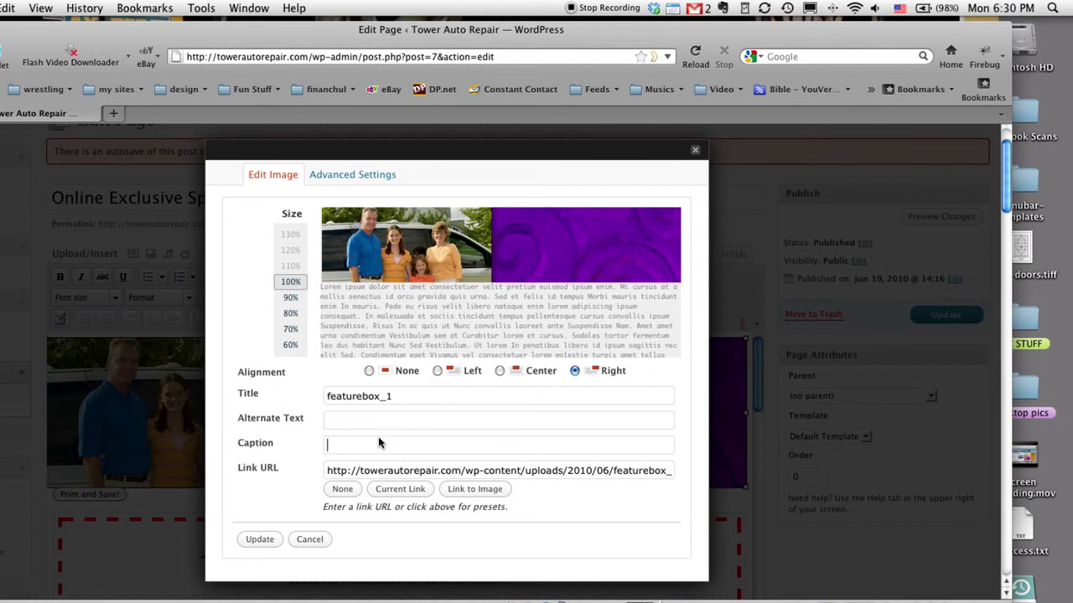
# Review the featurebox_1 image's Advanced Settings, then cancel without changing anything.
pyautogui.click(386, 177)
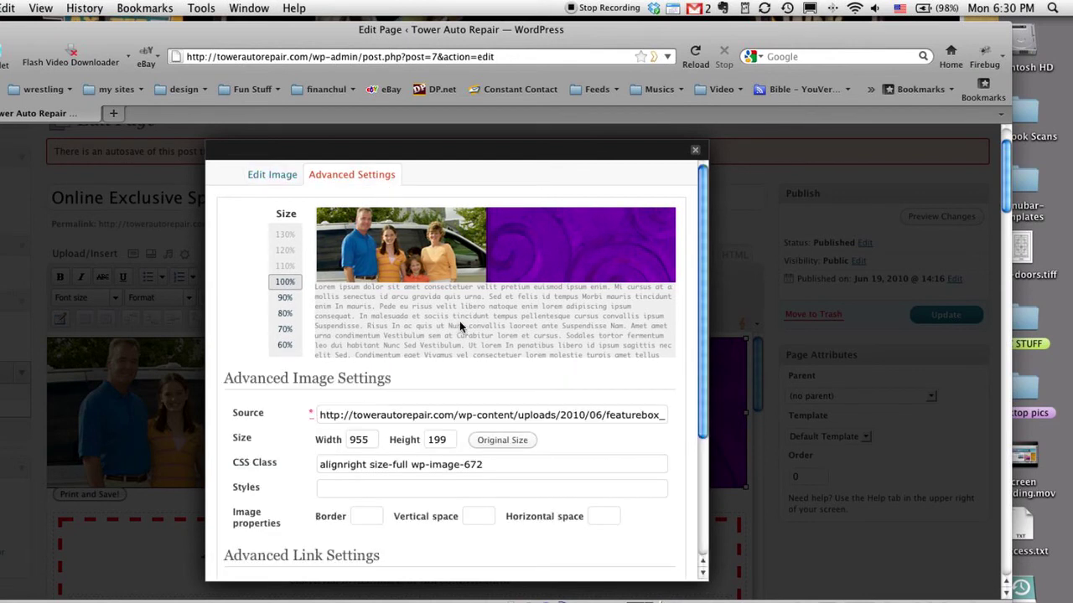
pyautogui.scroll(-1, 591, 450)
pyautogui.scroll(-1, 590, 450)
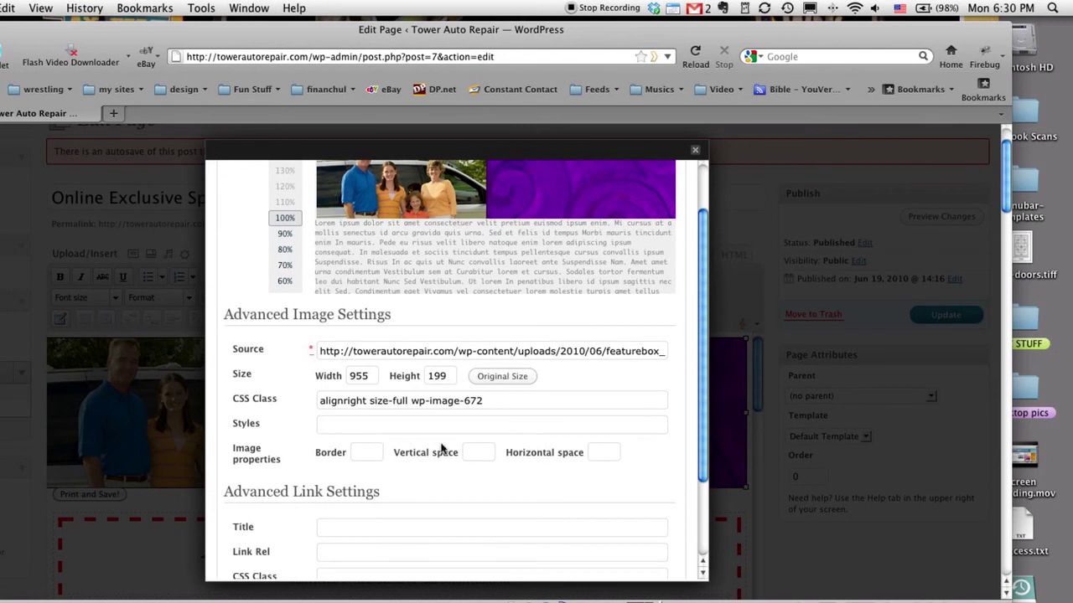
pyautogui.scroll(-2, 446, 448)
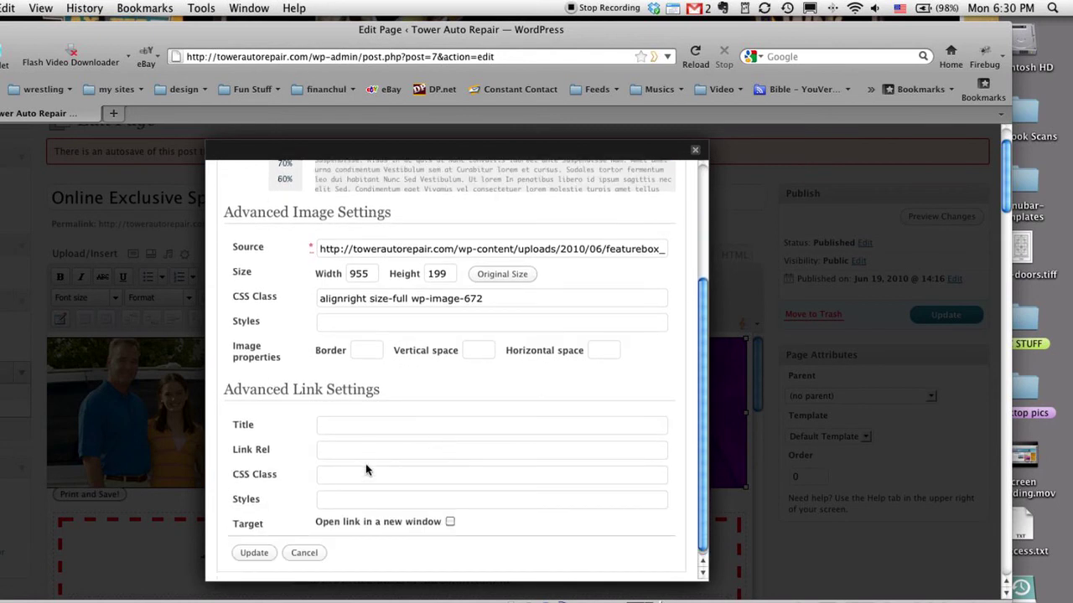
pyautogui.click(304, 553)
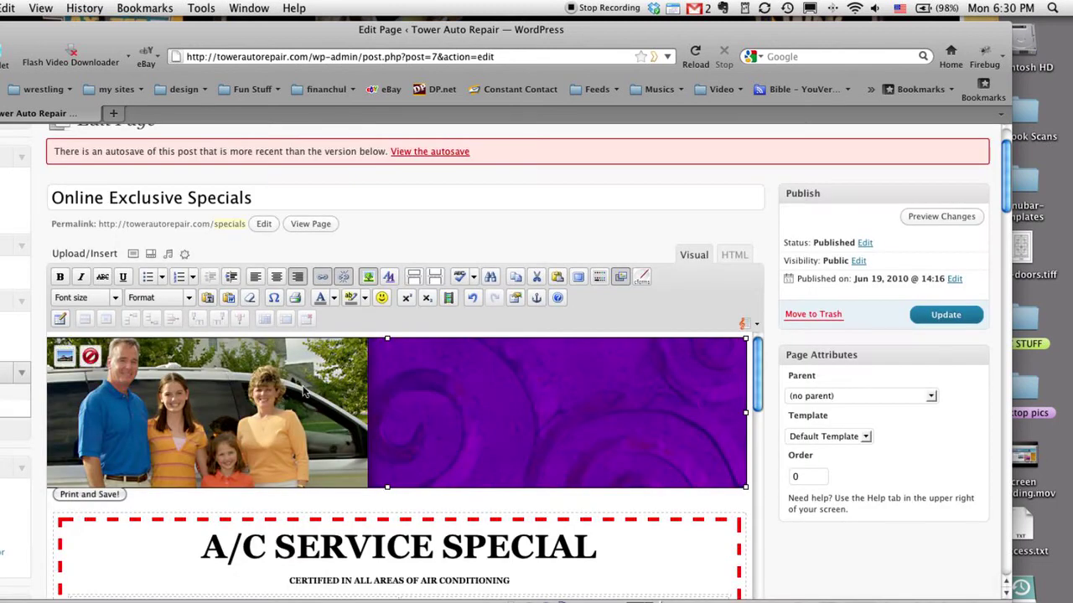
# Delete the featurebox_1 banner photo and the leftover empty line above the coupons.
pyautogui.click(90, 356)
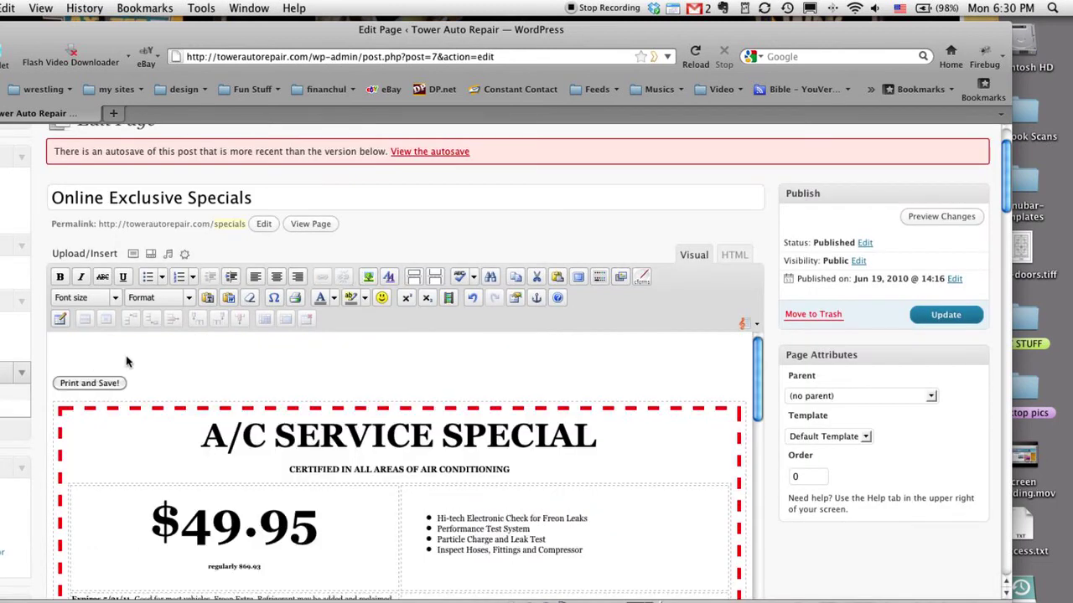
pyautogui.press('Delete')
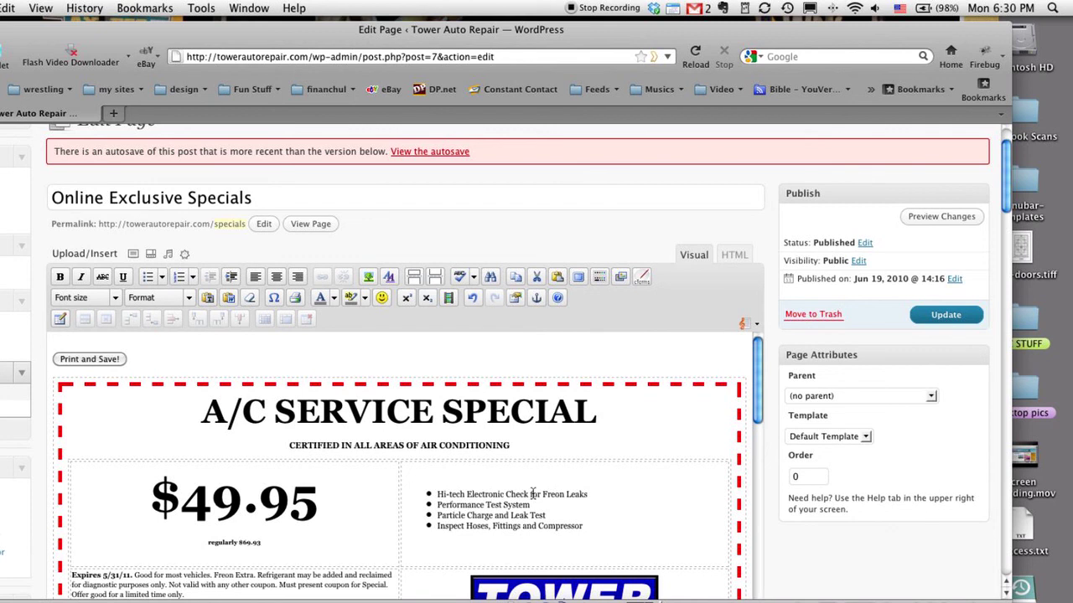
pyautogui.scroll(-3, 606, 503)
pyautogui.scroll(-10, 607, 502)
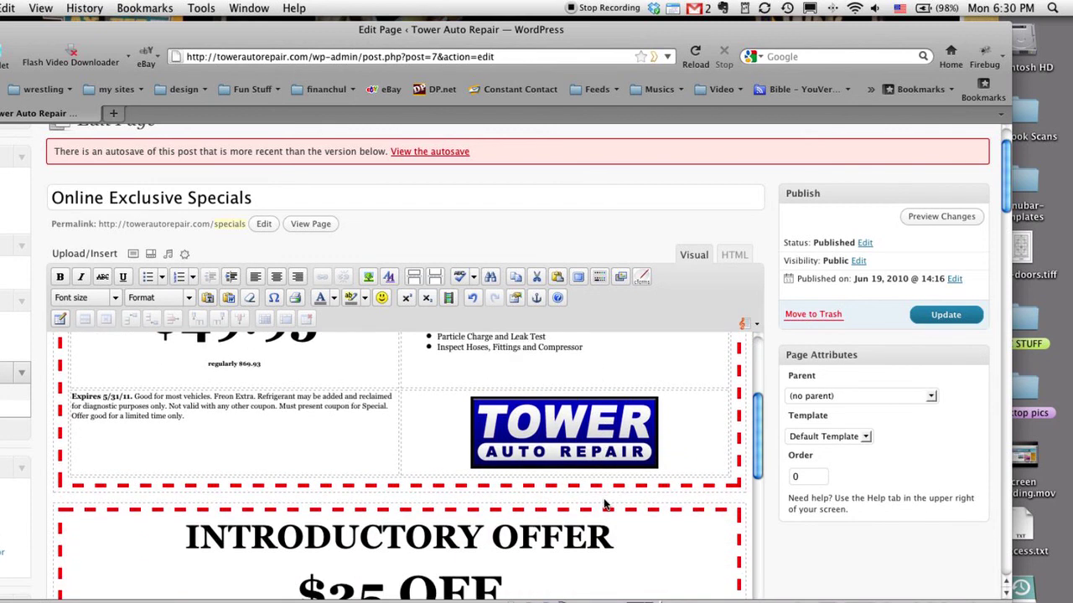
pyautogui.scroll(-2, 603, 501)
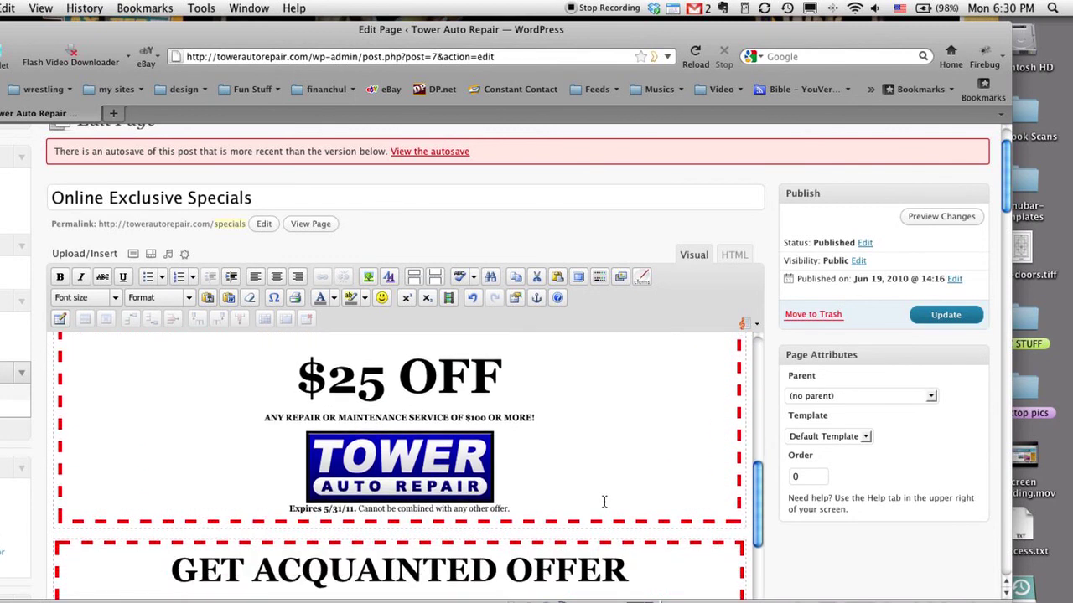
pyautogui.scroll(-3, 603, 501)
pyautogui.scroll(-3, 791, 515)
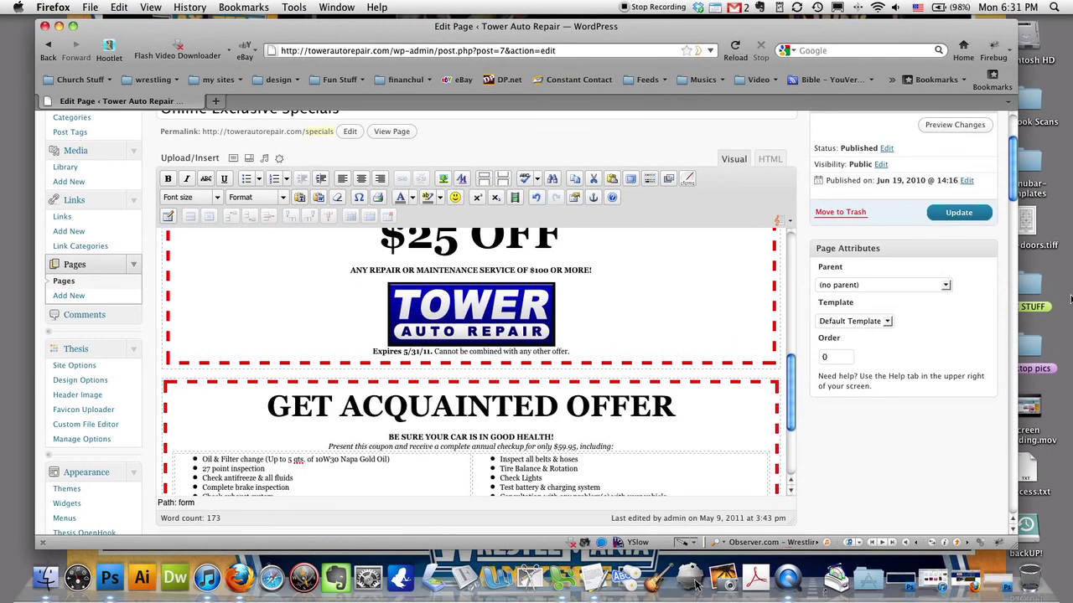
pyautogui.scroll(1, 1002, 310)
pyautogui.scroll(-4, 914, 397)
pyautogui.scroll(-4, 914, 400)
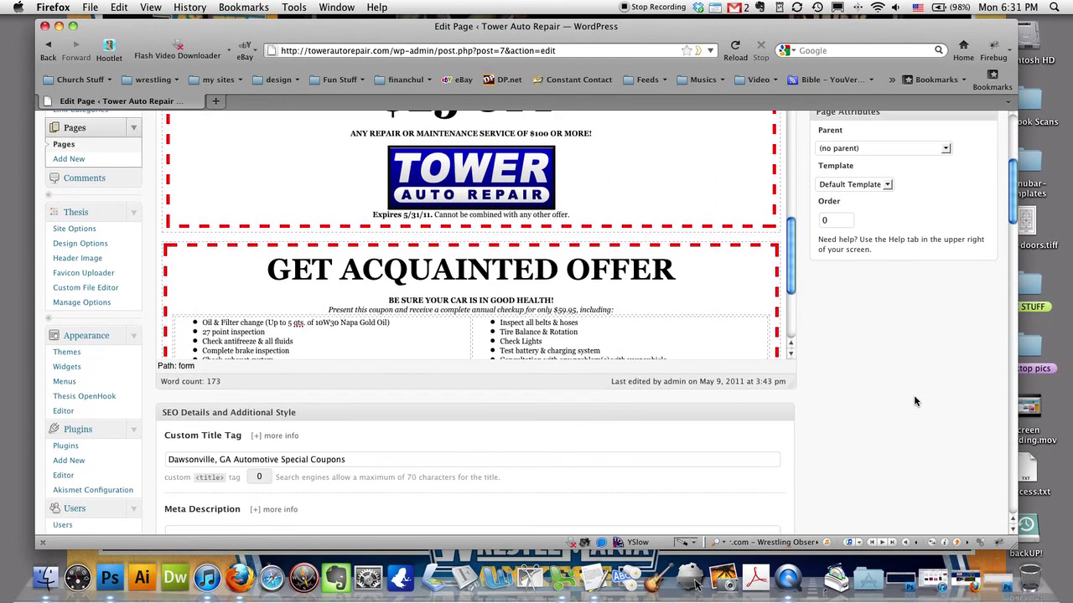